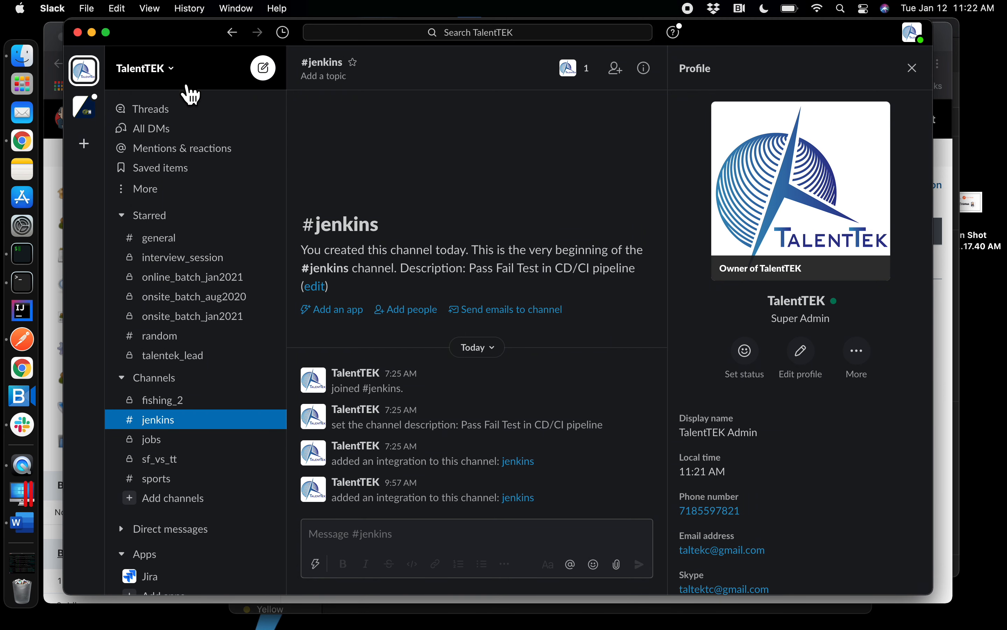
- Show the #jenkins channel in Slack, and switch to Chrome to read the Jenkins CI setup instructions in the Slack App Directory
click(203, 420)
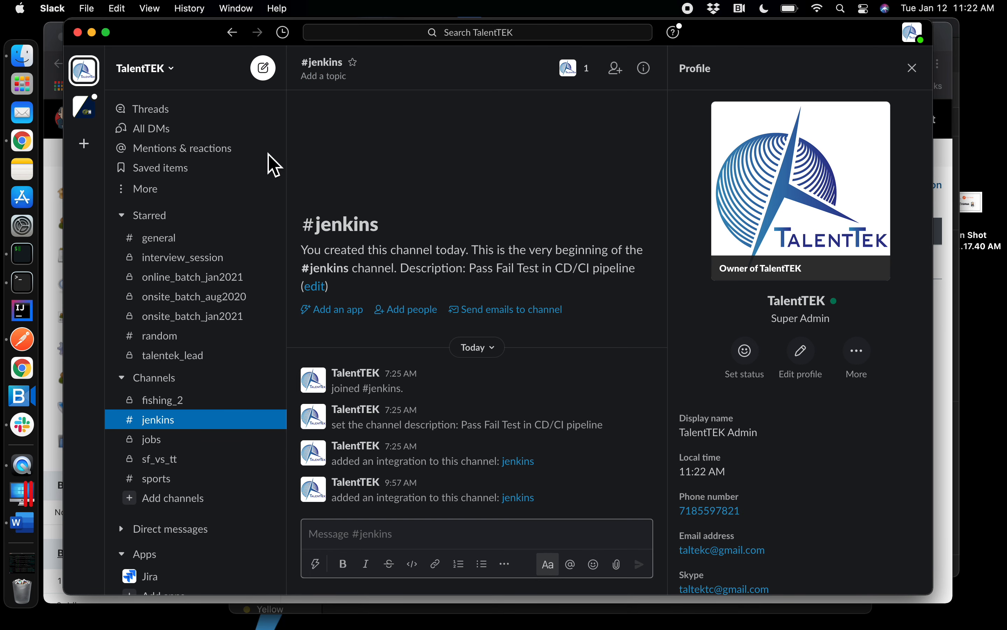
click(57, 188)
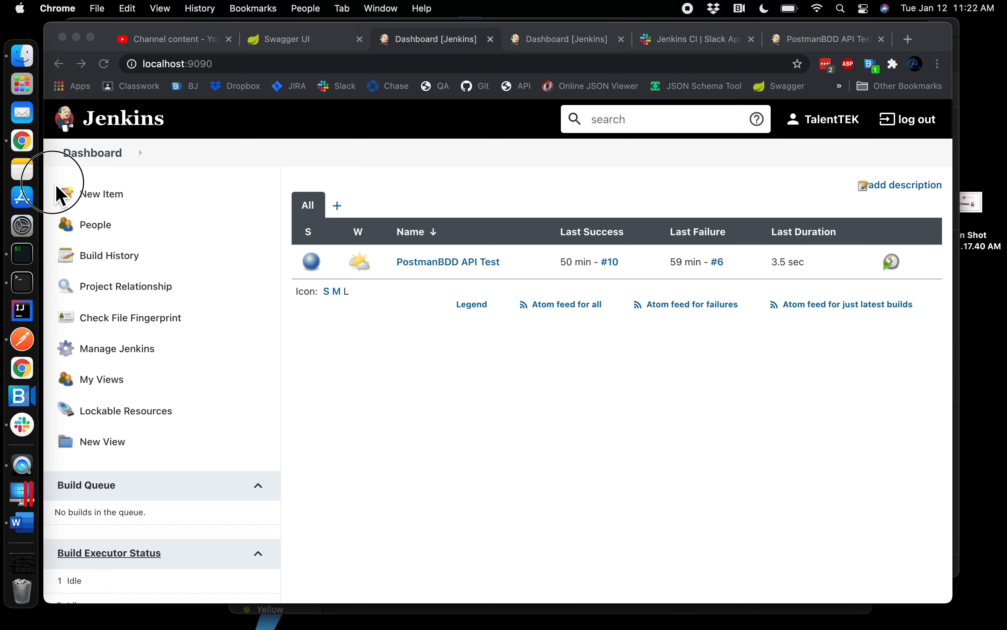
click(710, 44)
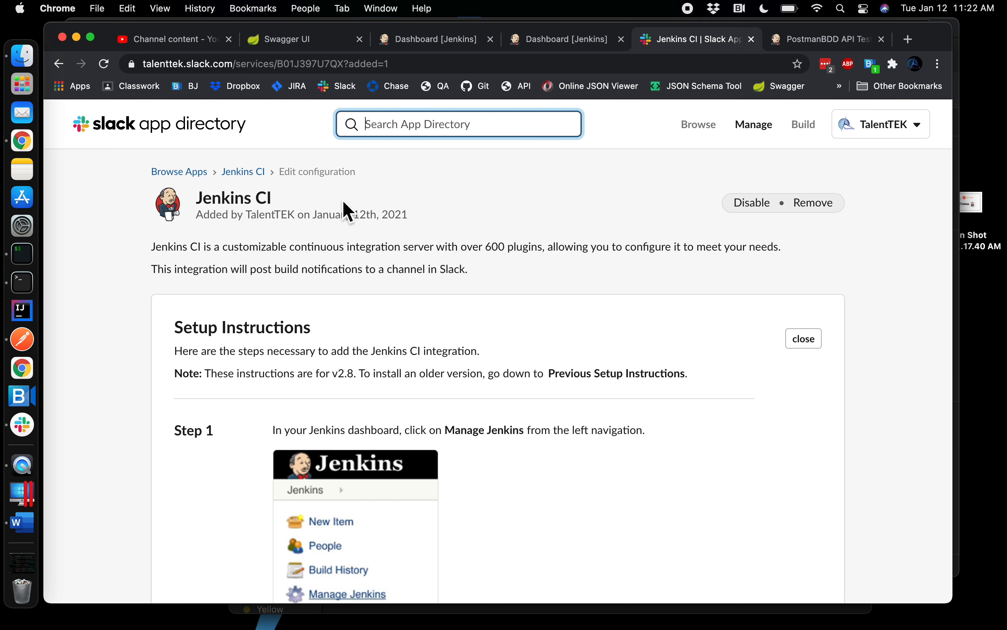
scroll(344, 201, down, 3)
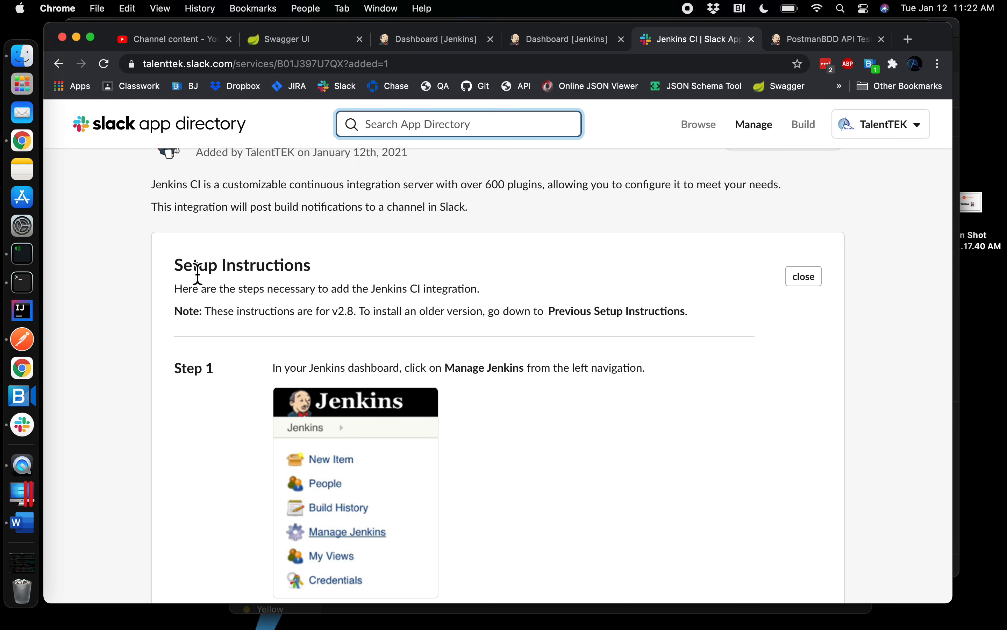
drag(180, 269, 234, 333)
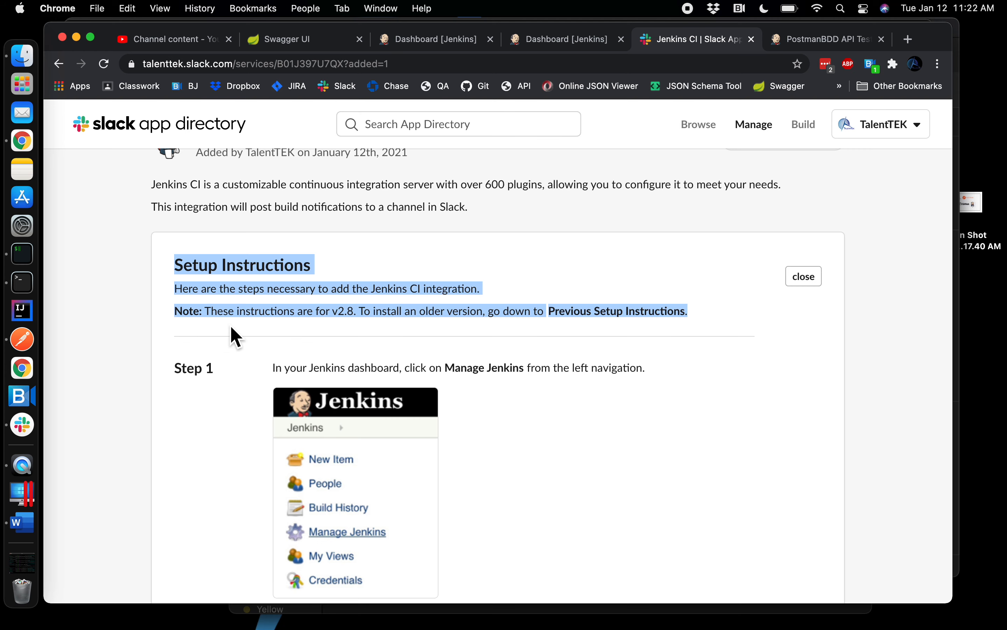
scroll(234, 335, down, 5)
scroll(232, 331, down, 10)
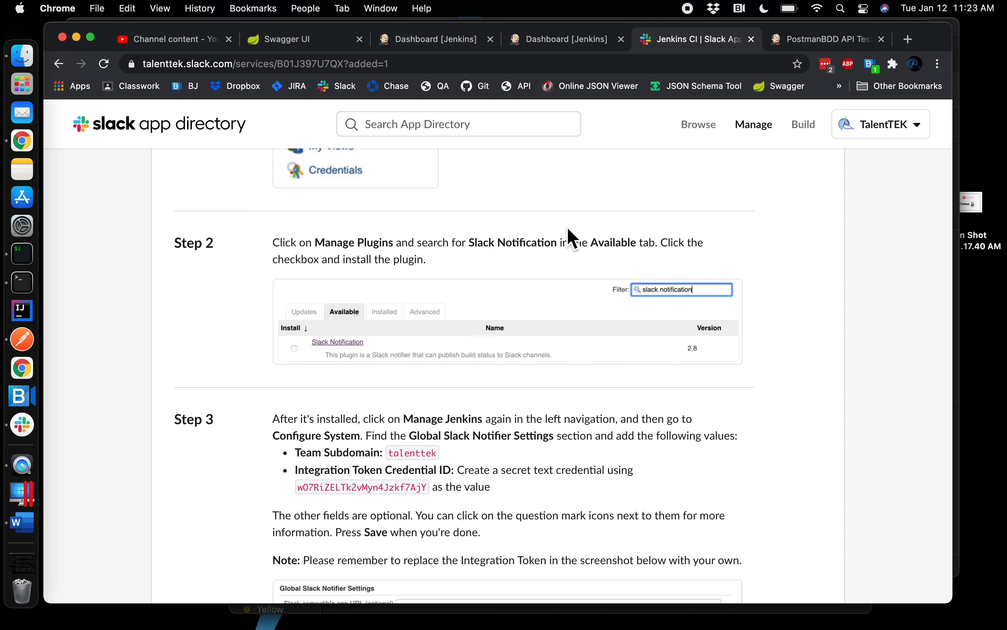
- Bring up Slack, minimize its window, and review Steps 1 to 3 of the Jenkins CI setup instructions
click(25, 425)
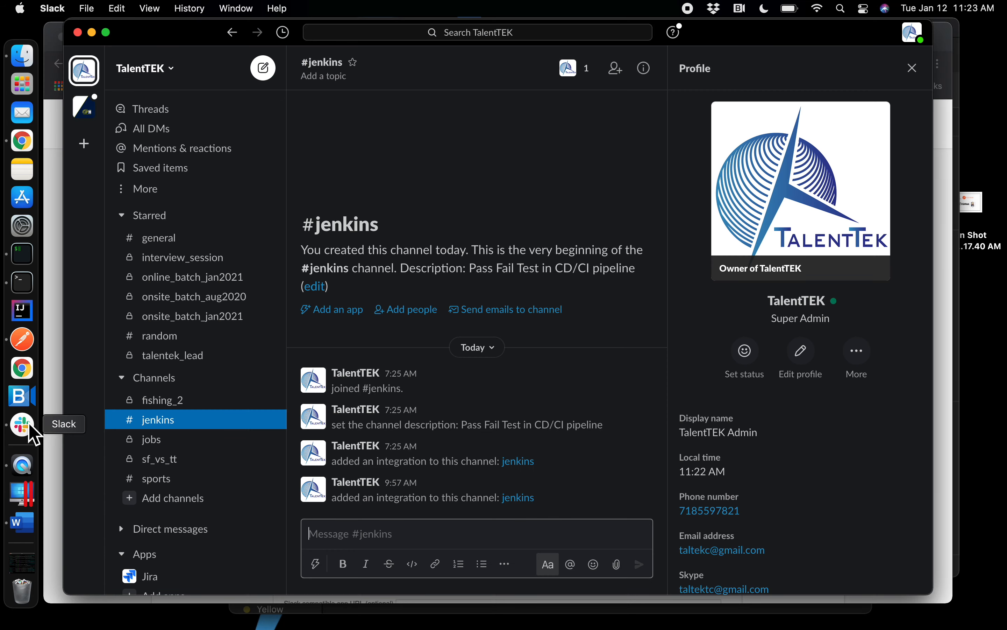
click(94, 33)
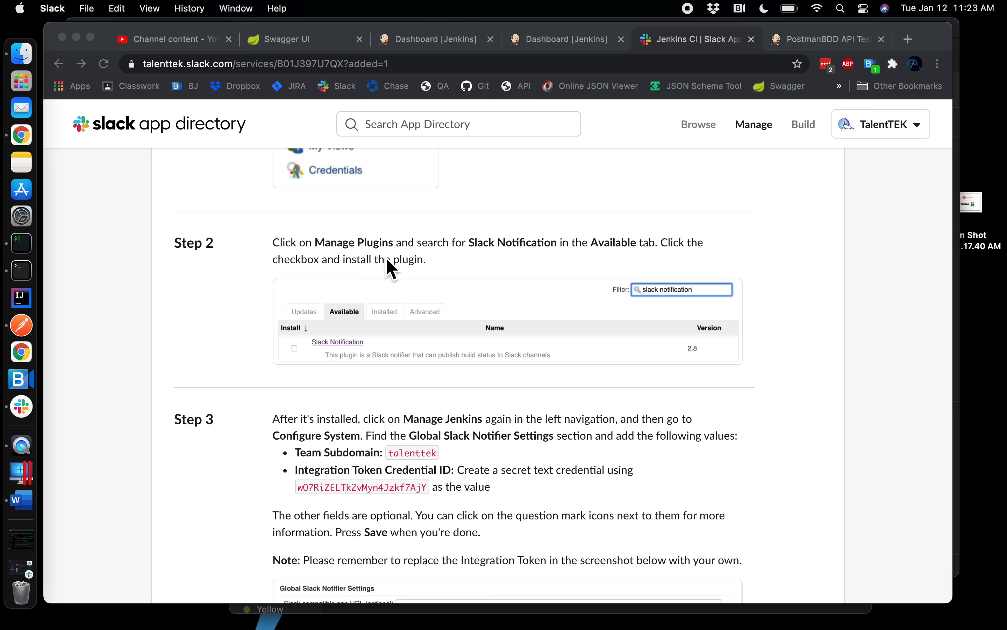
scroll(389, 269, up, 10)
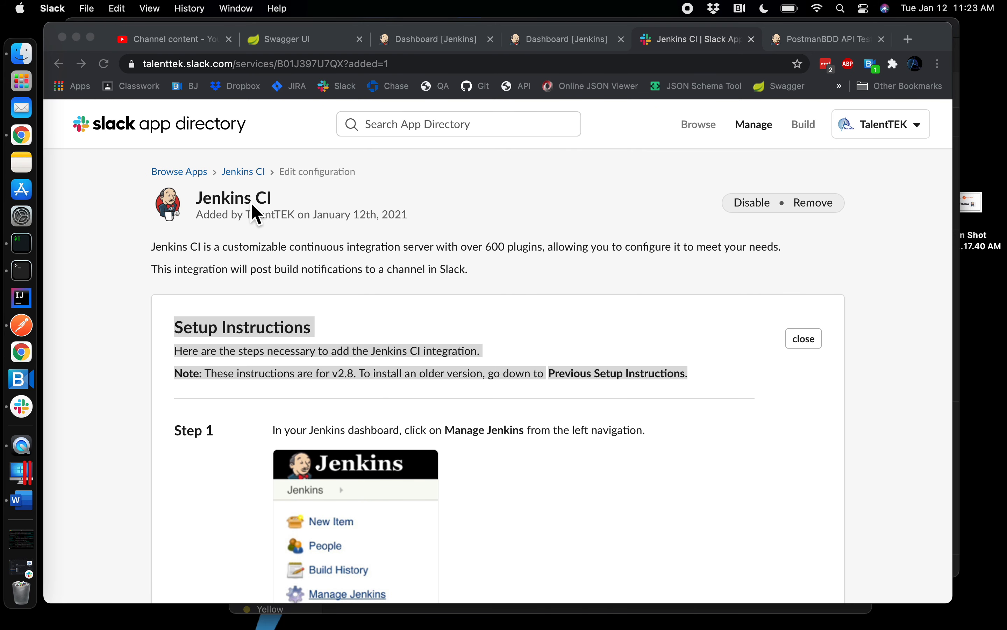
scroll(360, 343, down, 10)
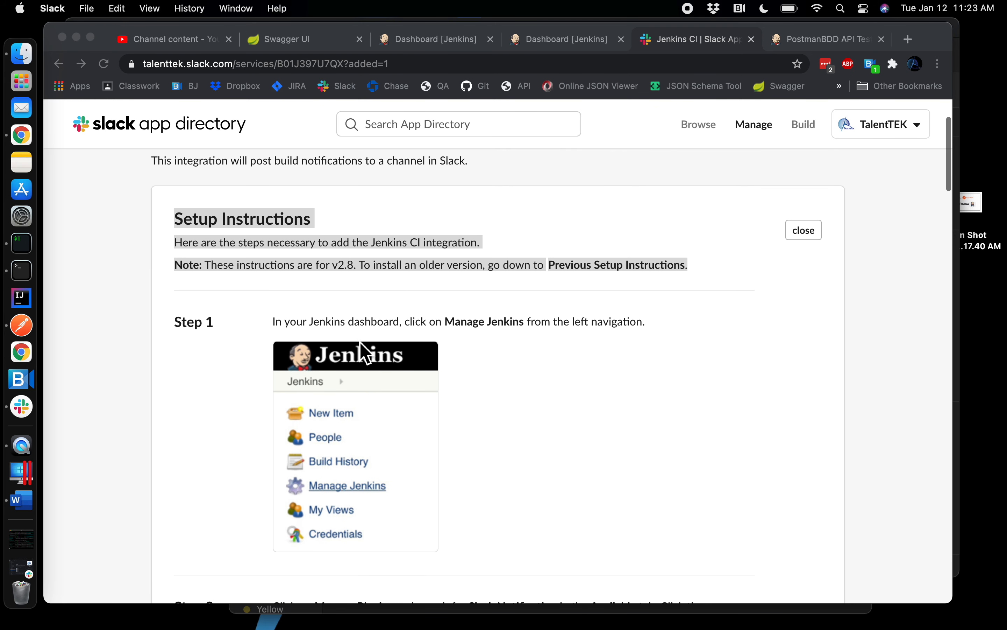
scroll(360, 340, down, 1)
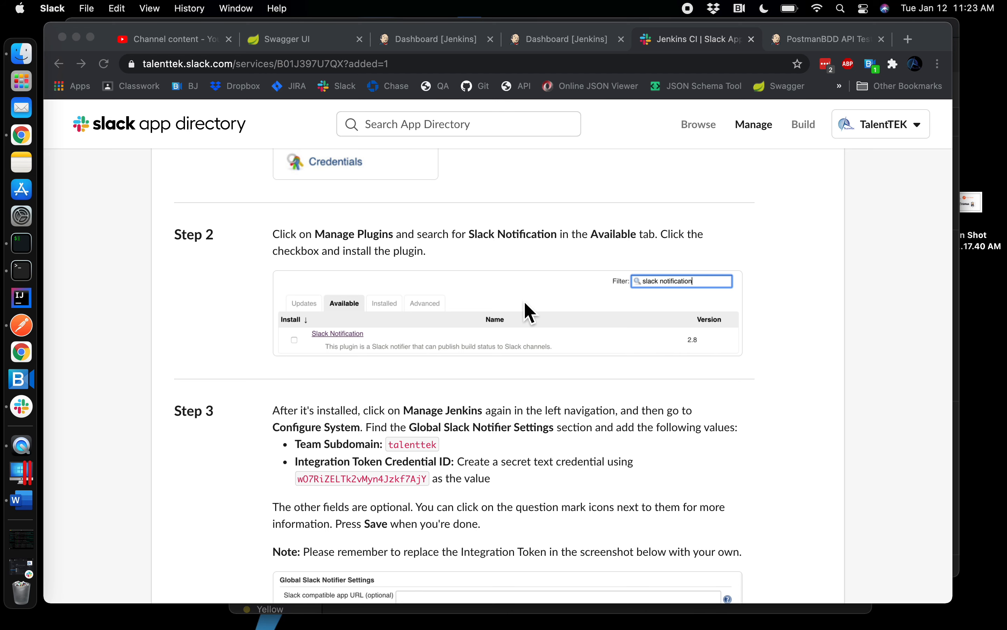
- Go to the Jenkins dashboard, open Configure System under Manage Jenkins, and examine the Slack settings section
click(441, 41)
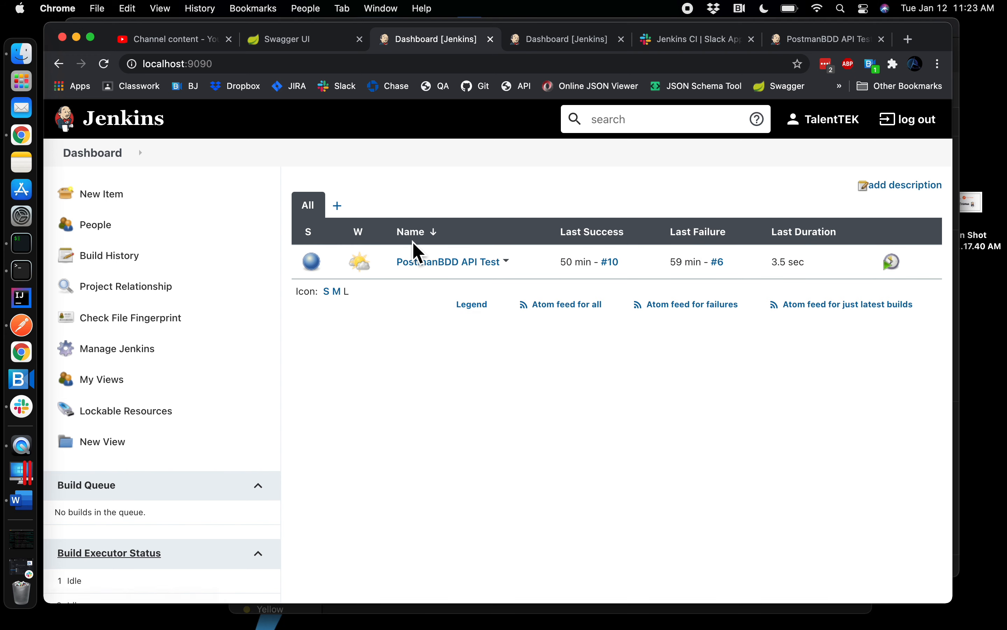
mouse_move(374, 270)
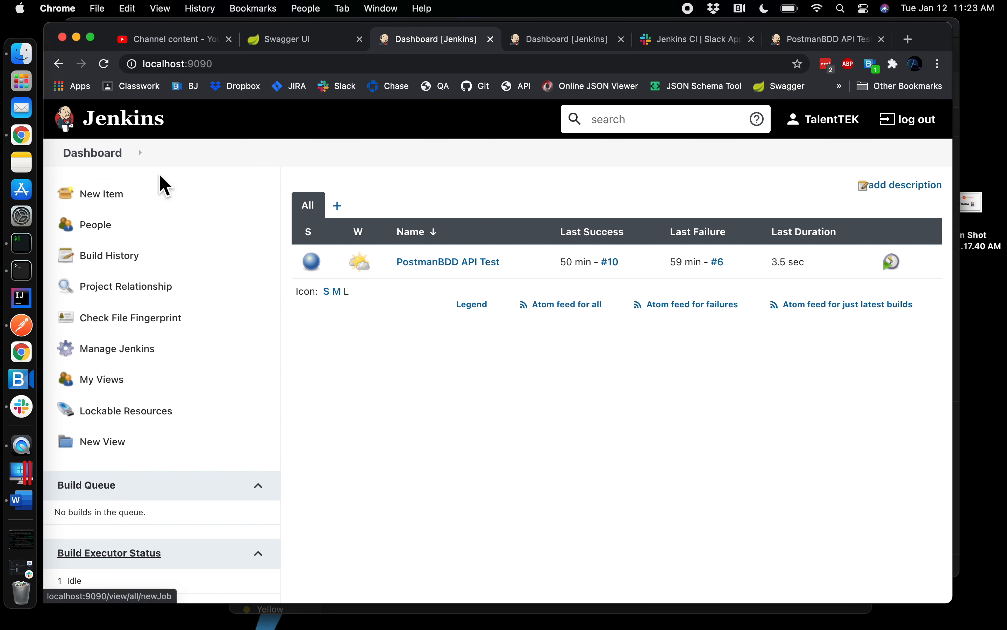
click(109, 158)
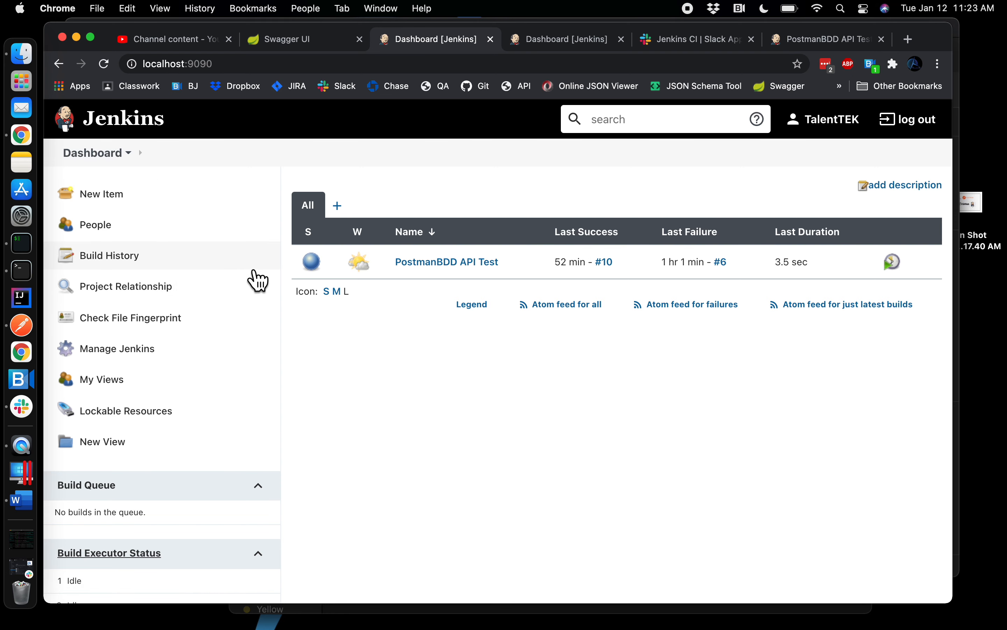
click(150, 360)
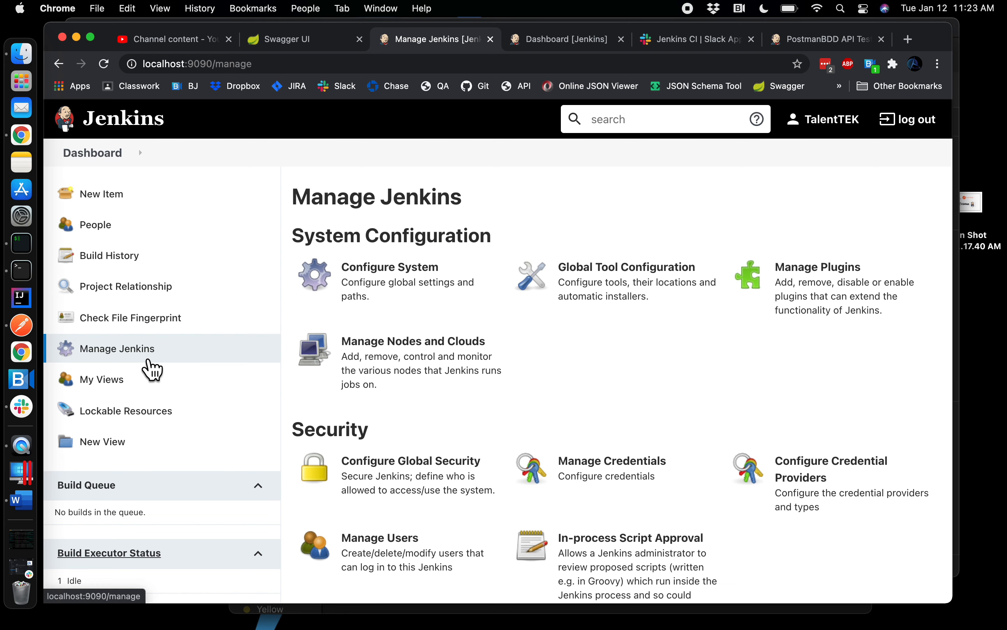
click(399, 297)
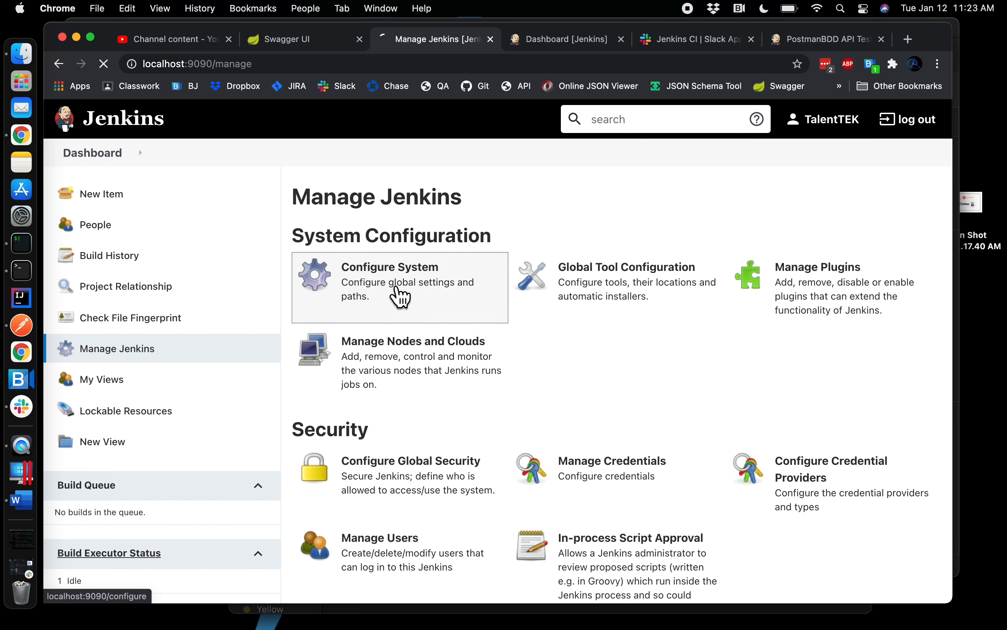
scroll(399, 296, down, 15)
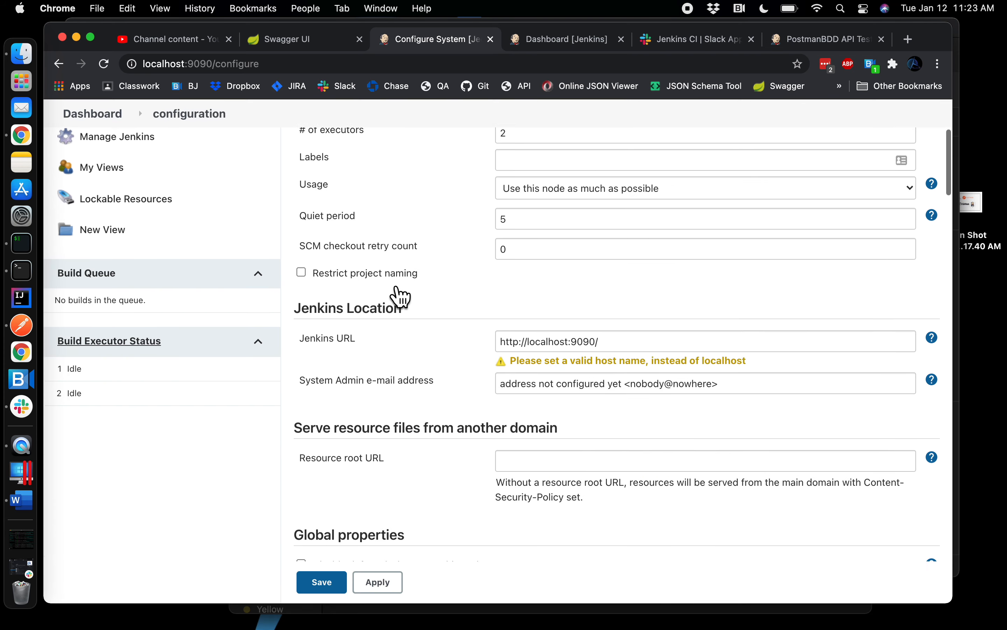
scroll(400, 297, down, 20)
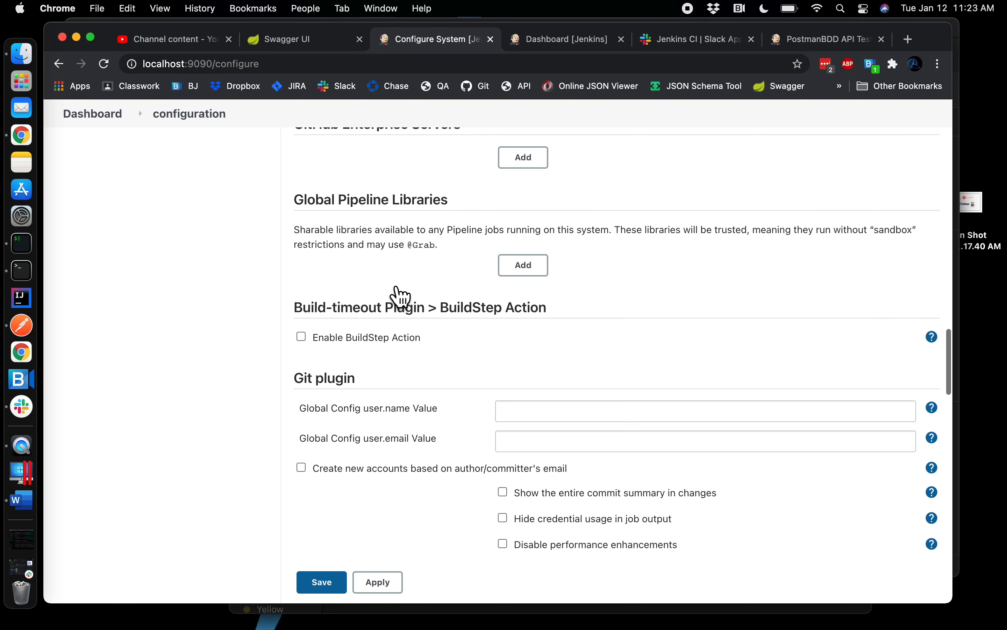
scroll(400, 297, down, 20)
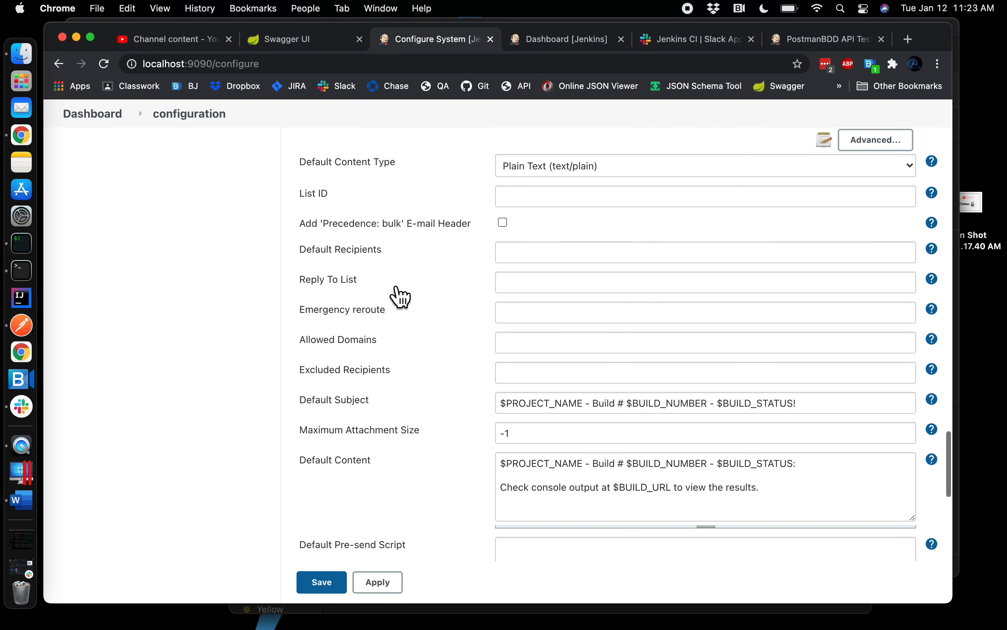
scroll(400, 296, down, 10)
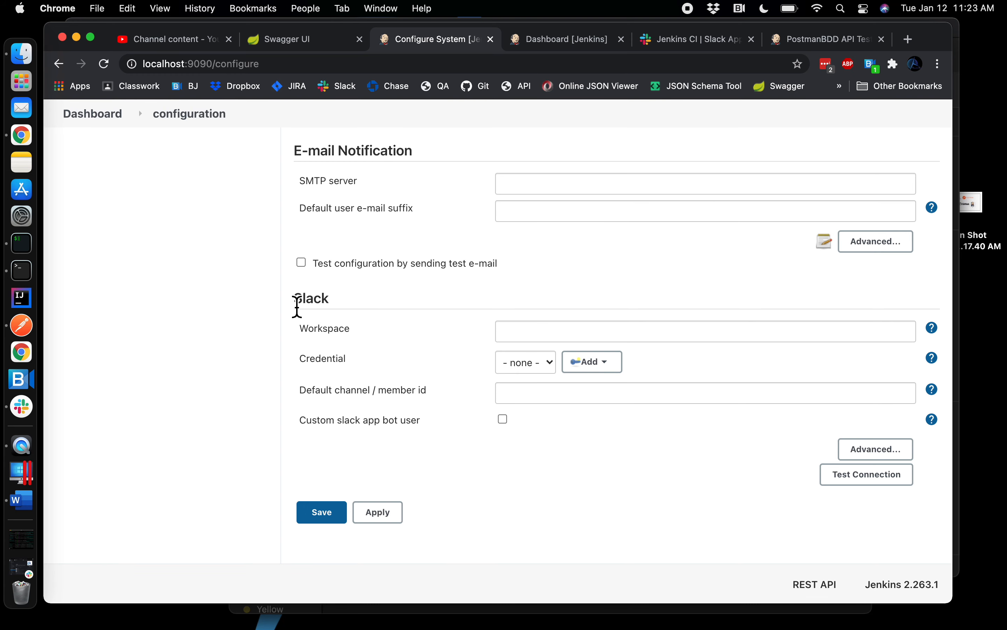
drag(297, 306, 416, 420)
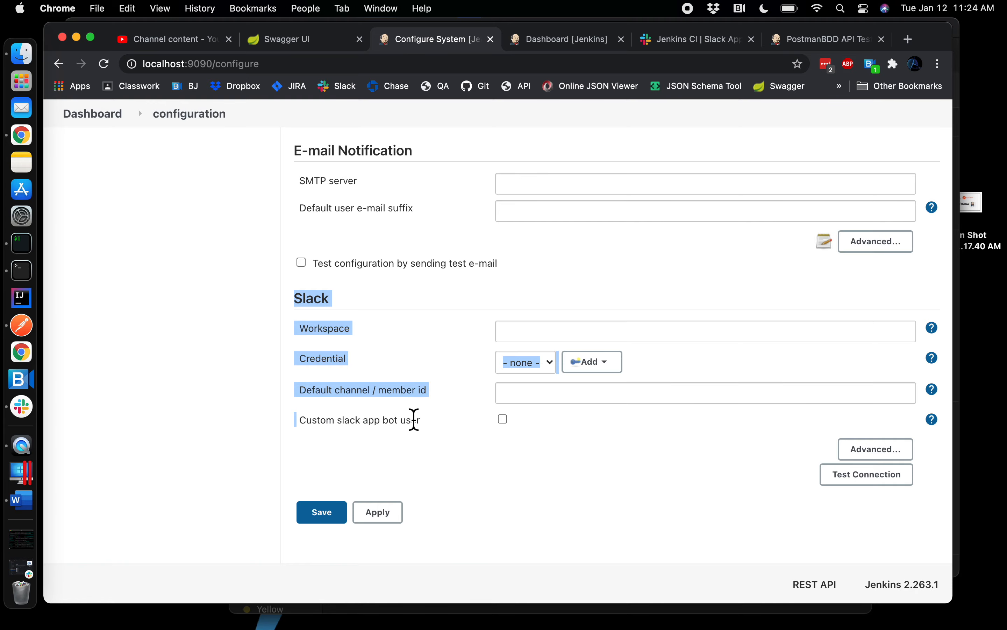
- Open Manage Plugins from Manage Jenkins and search the installed plugins page for "slack"
scroll(416, 420, up, 20)
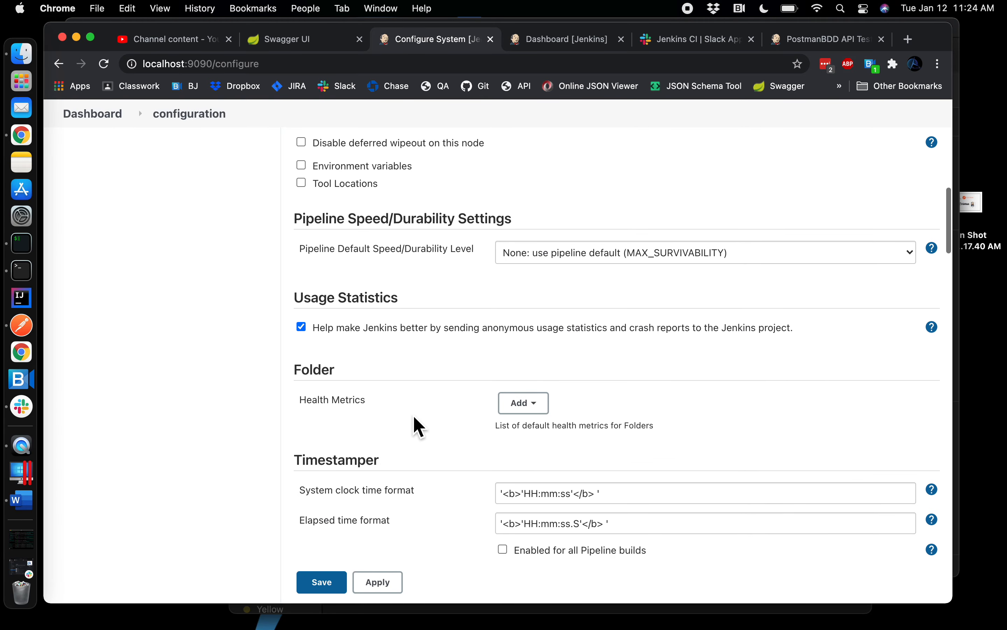
scroll(415, 418, up, 10)
click(161, 360)
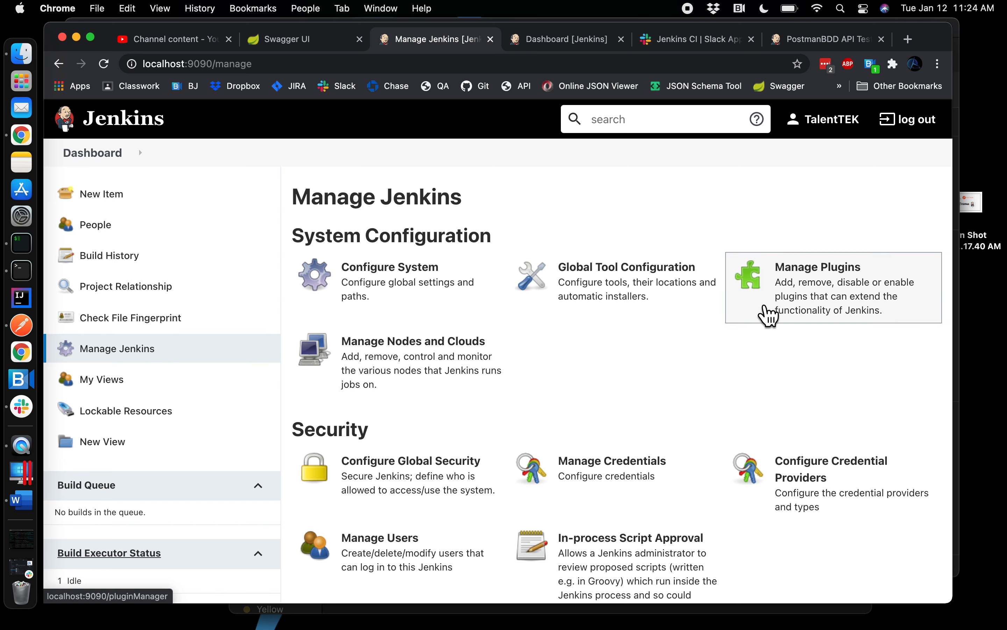
click(799, 310)
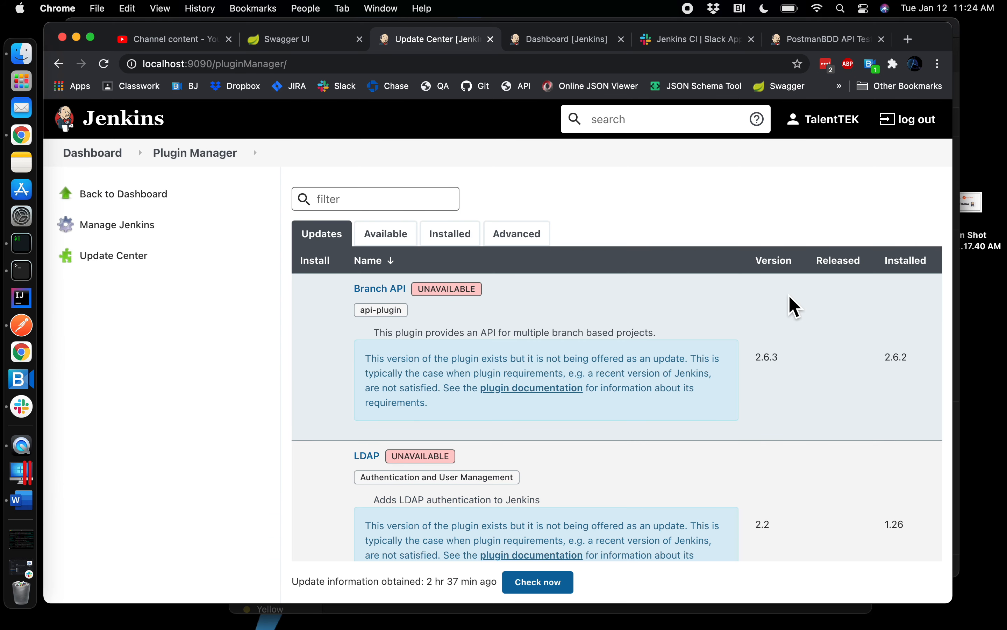
click(460, 251)
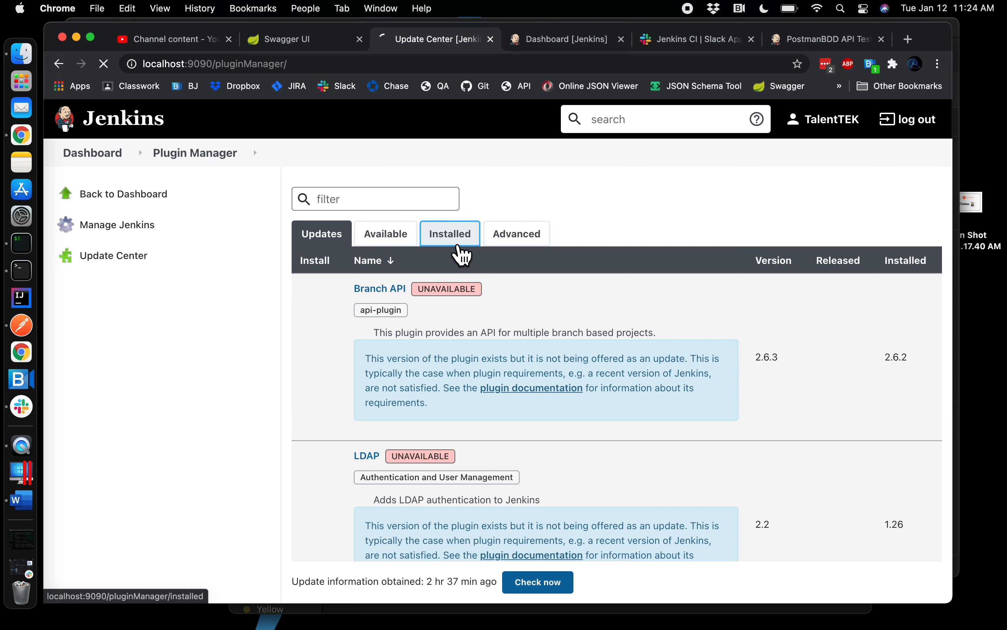
scroll(429, 350, down, 8)
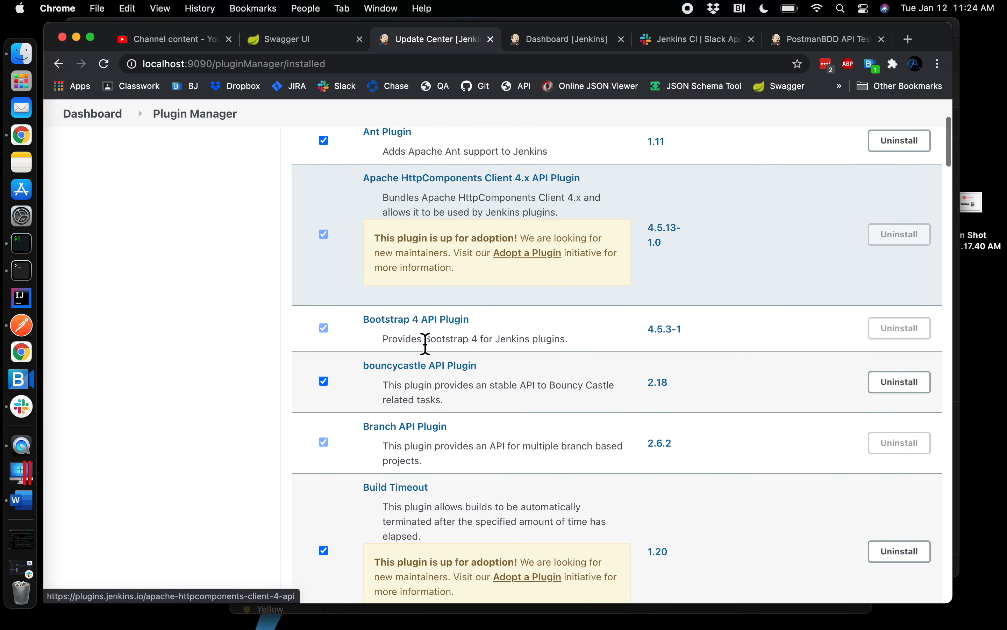
scroll(433, 354, down, 12)
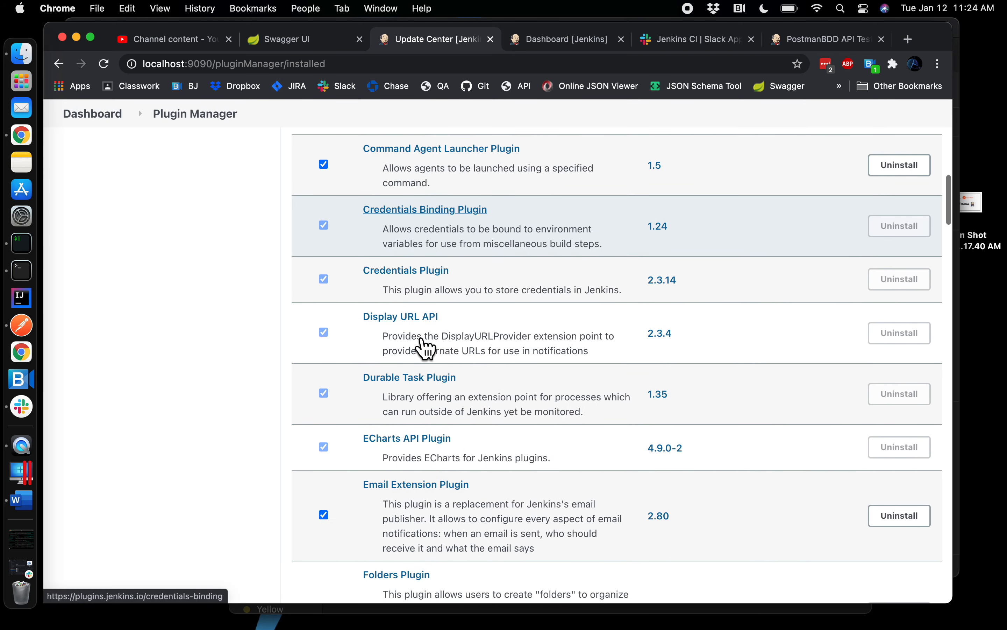
scroll(422, 337, down, 17)
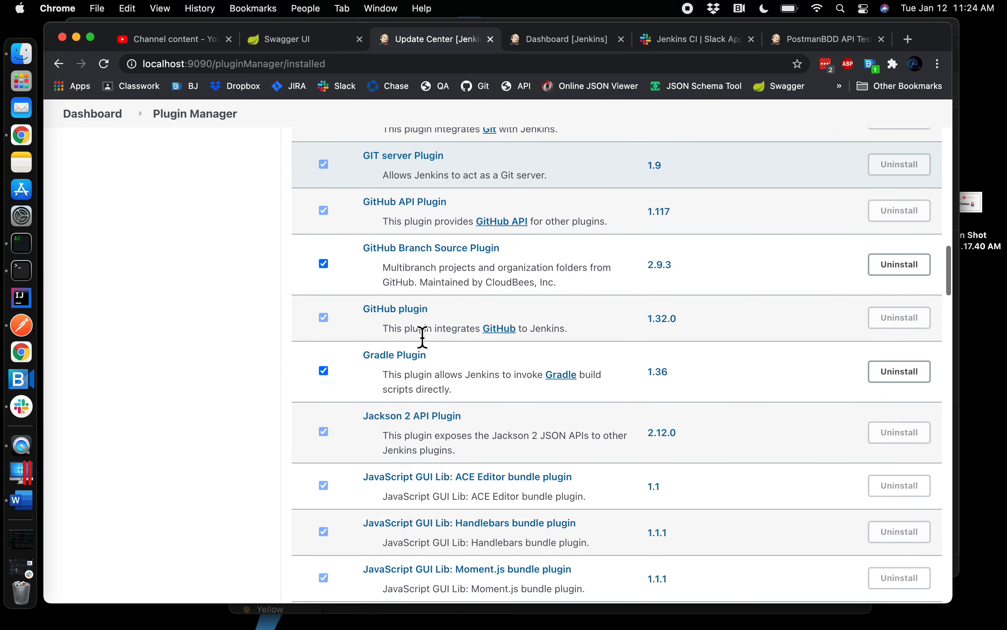
key(super+f)
text(slack)
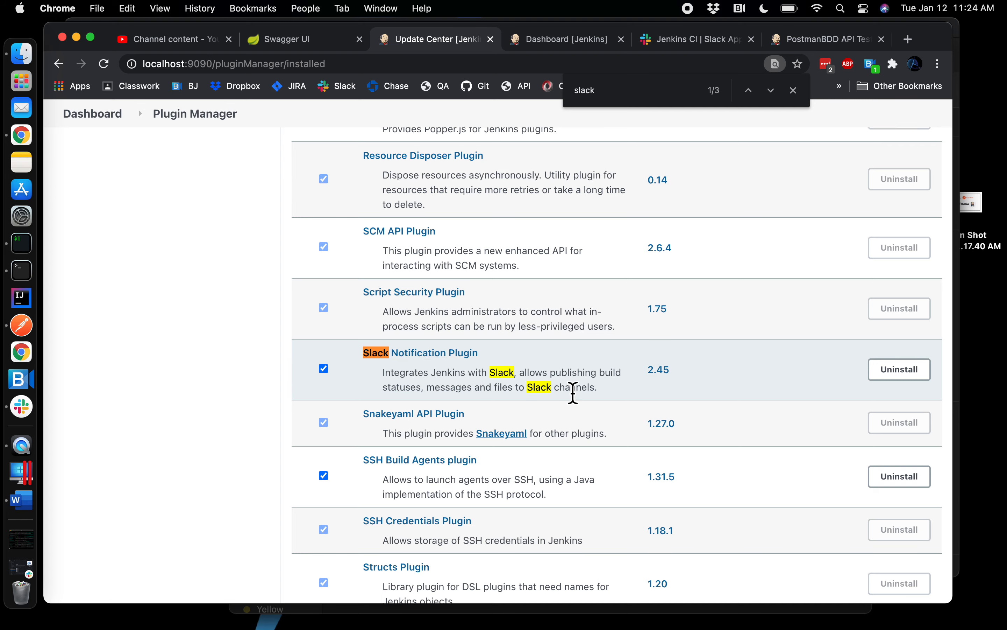
- Search the available plugins in the Plugin Manager for "slack"
scroll(573, 393, up, 20)
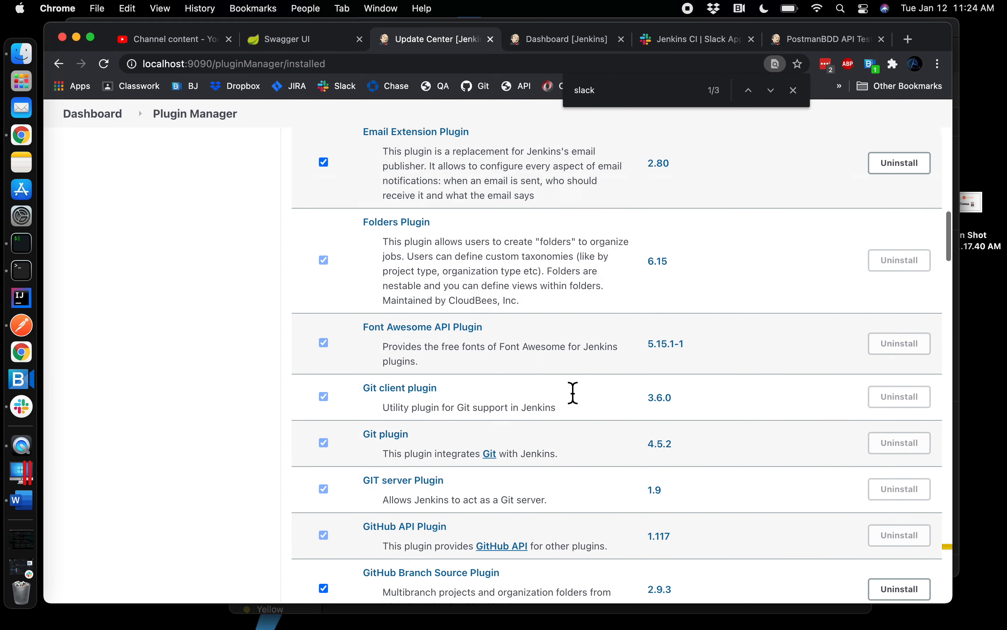
scroll(574, 393, up, 10)
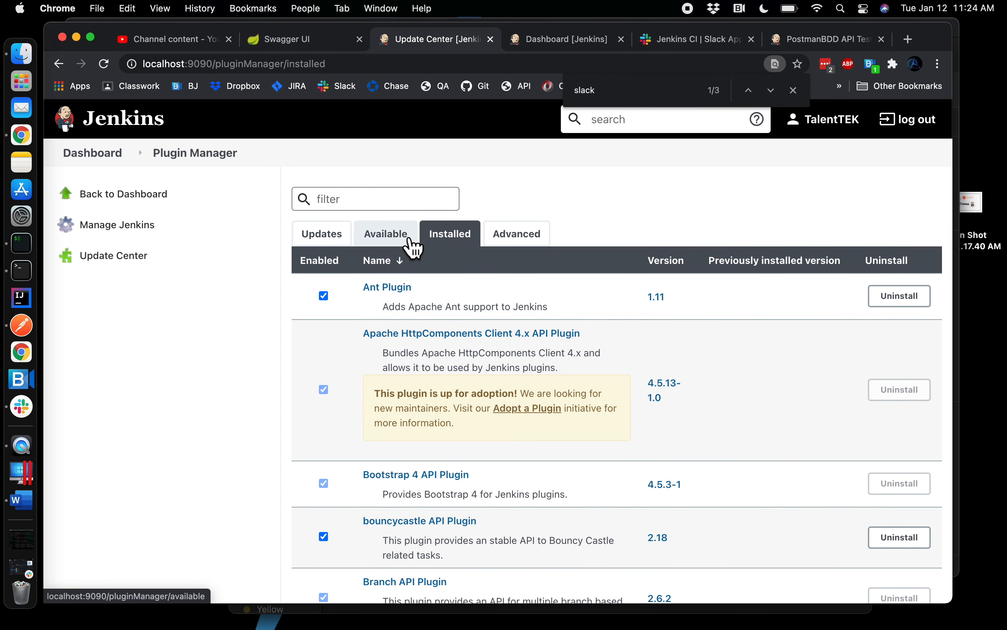
click(412, 245)
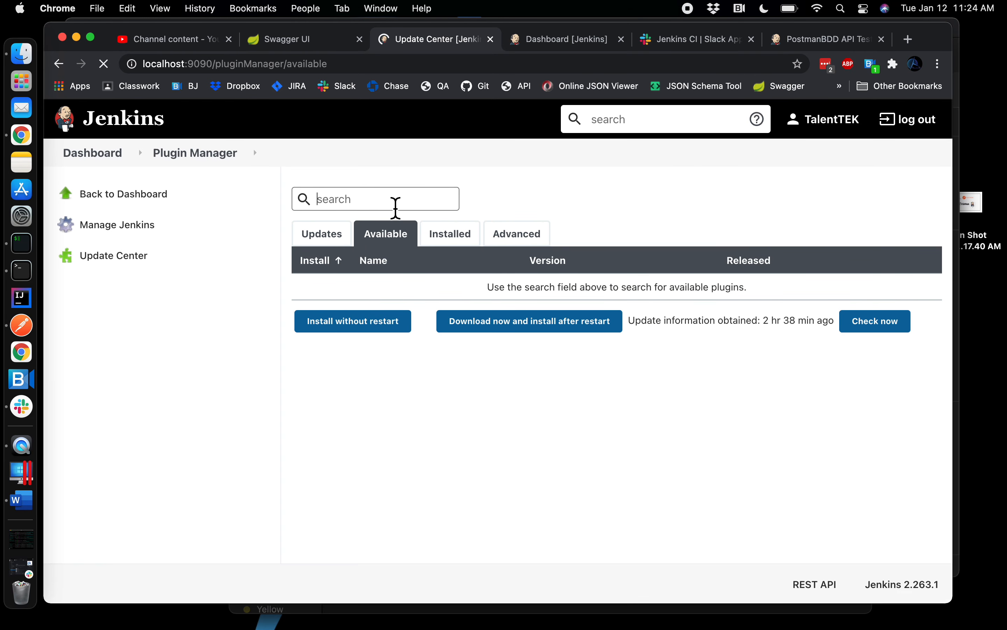
text(slack)
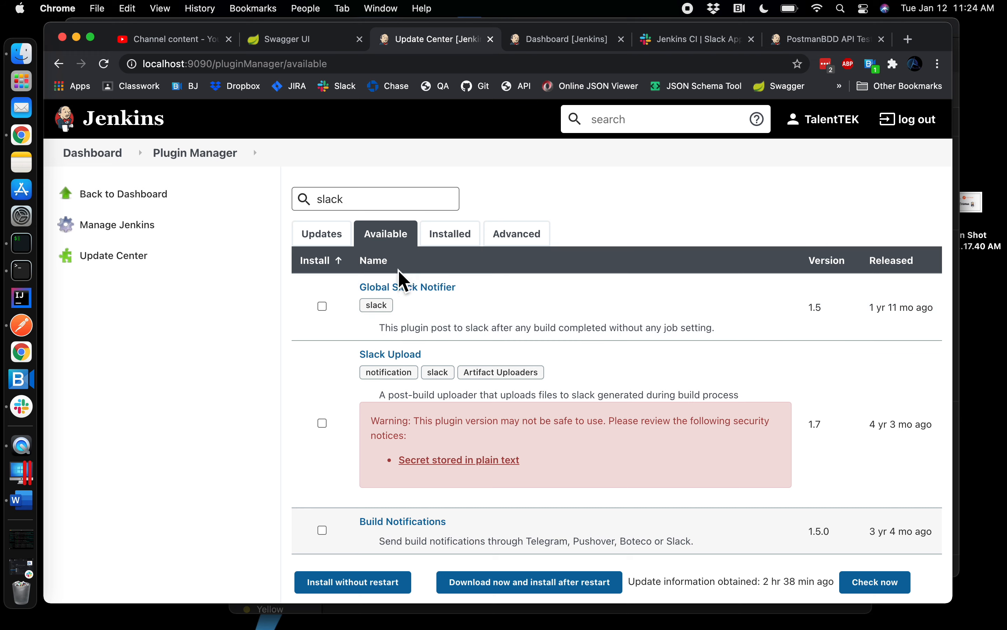
- Return to the installed plugins and locate the Slack Notification Plugin with another page search for "slack"
click(435, 243)
scroll(436, 340, down, 5)
scroll(435, 337, up, 2)
key(super+f)
key(Return)
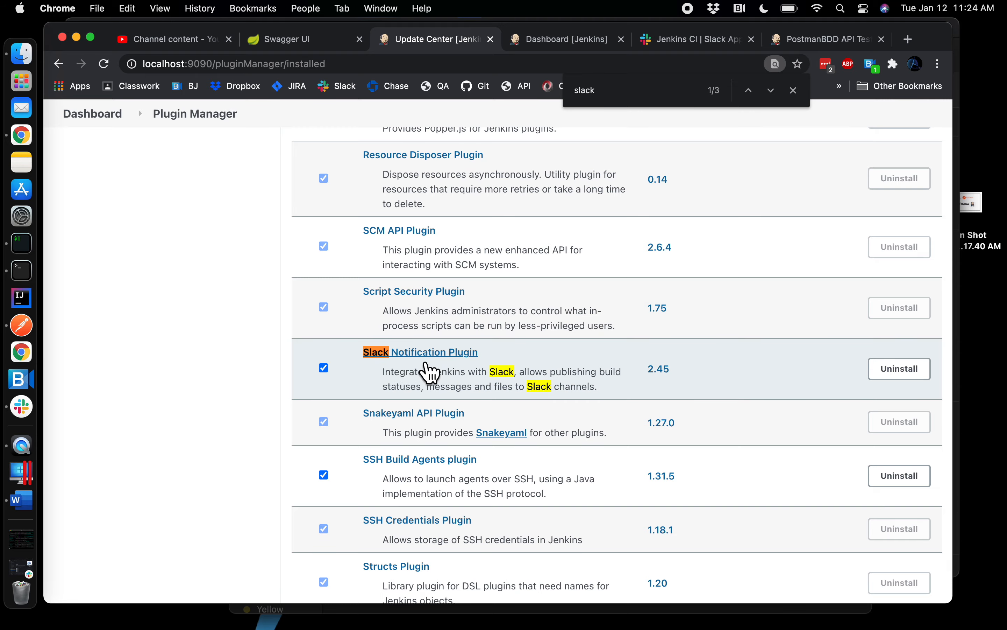
scroll(514, 437, up, 15)
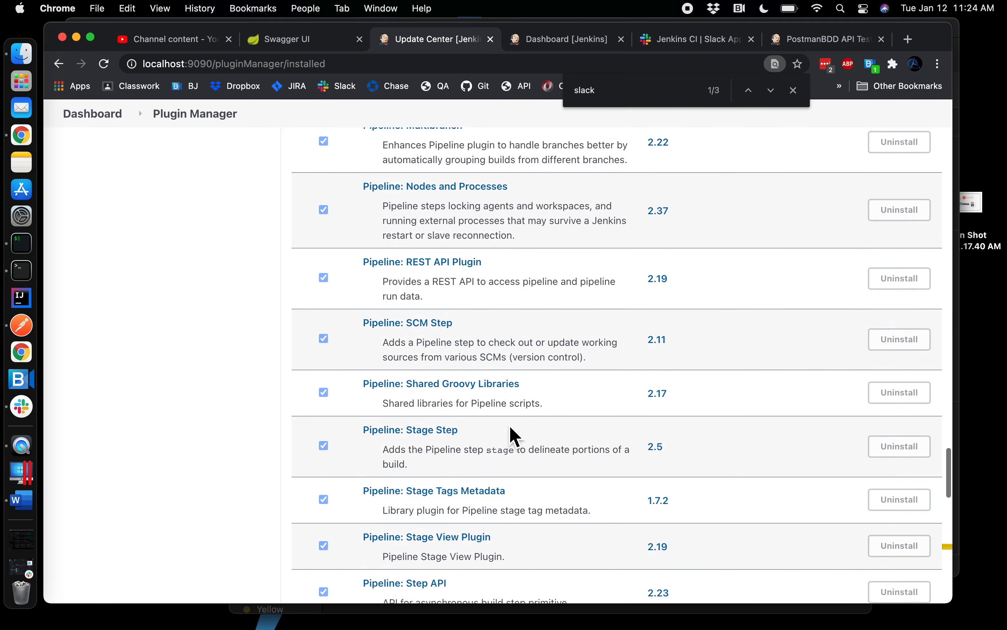
- Open Configure System under Manage Jenkins and locate the Slack settings section with a page search for "slack"
click(100, 116)
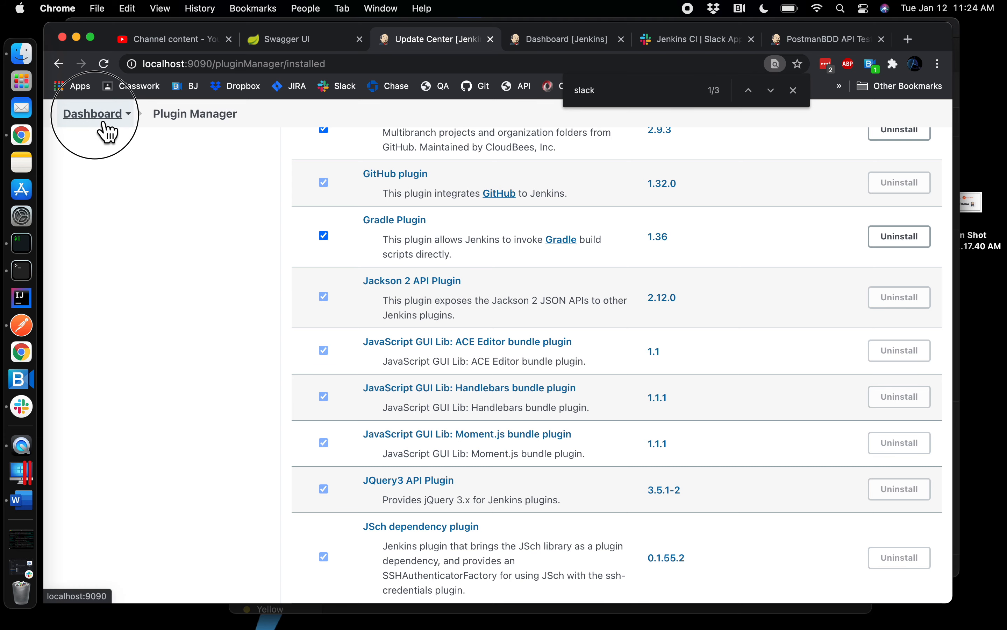
click(154, 362)
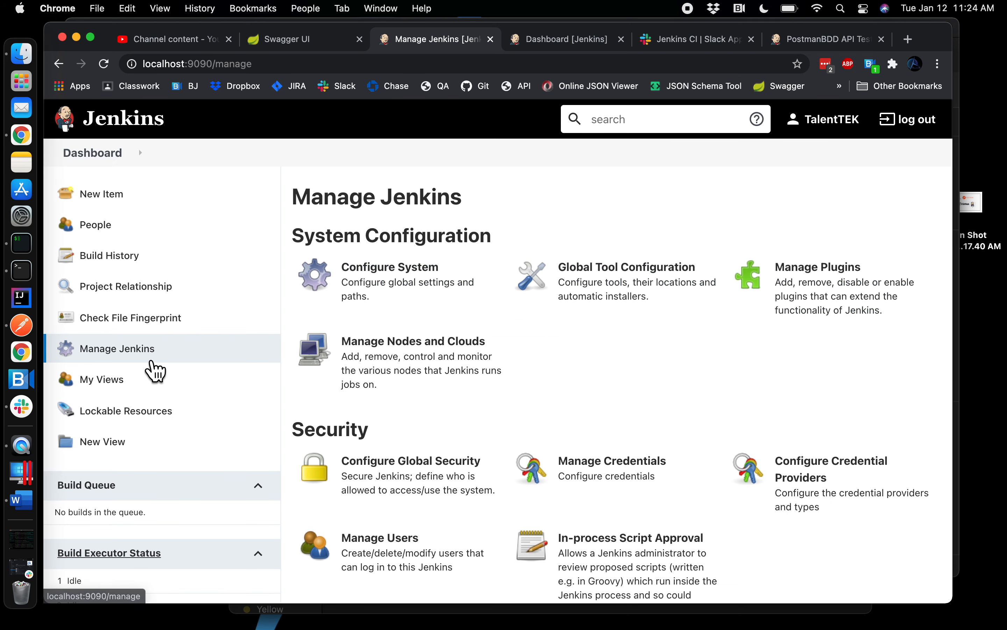
click(444, 296)
scroll(443, 296, down, 10)
scroll(443, 296, down, 20)
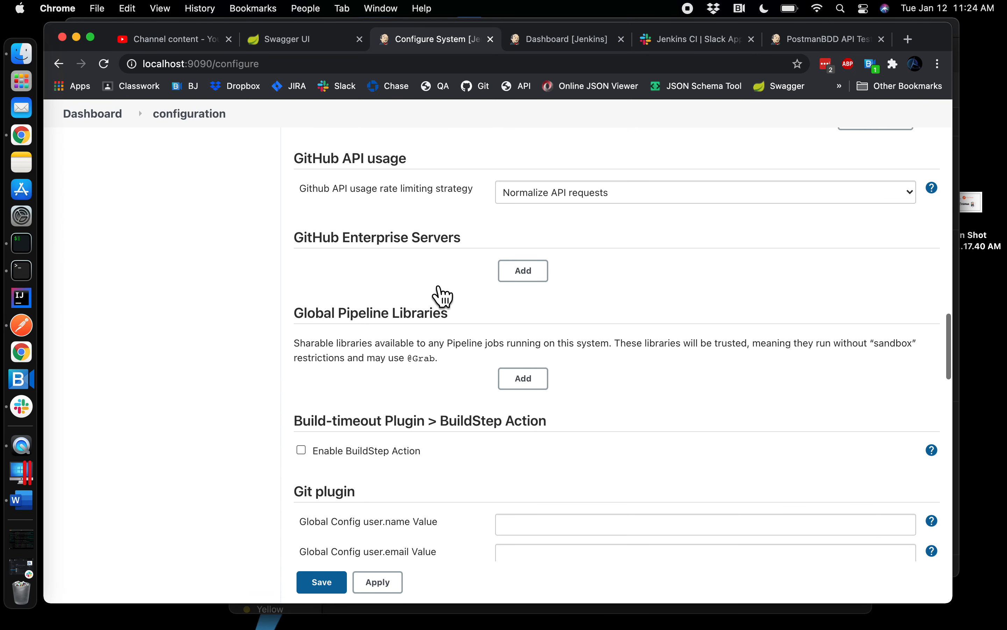
key(super+f)
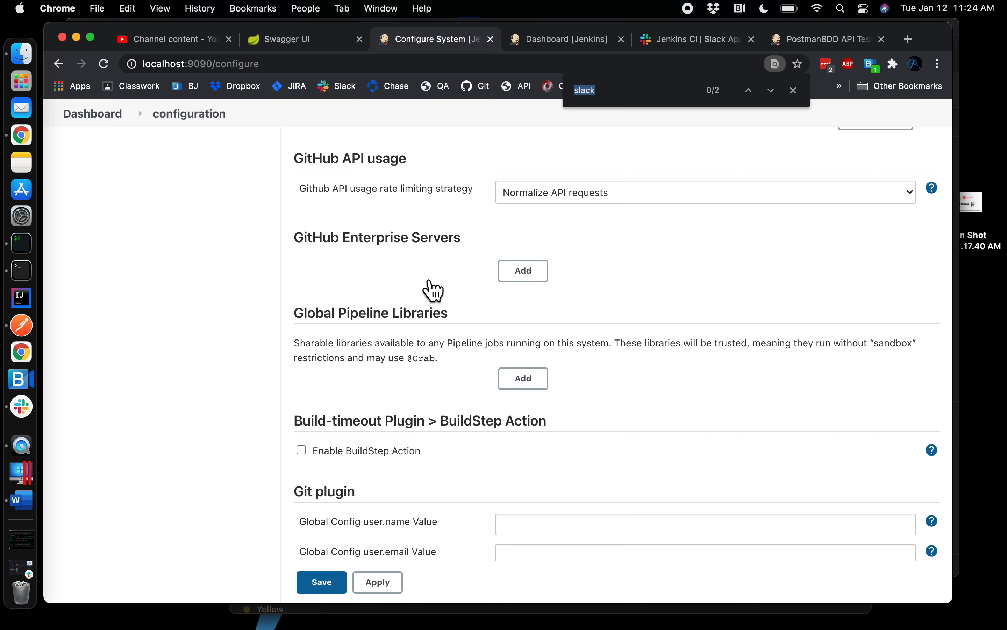
key(Return)
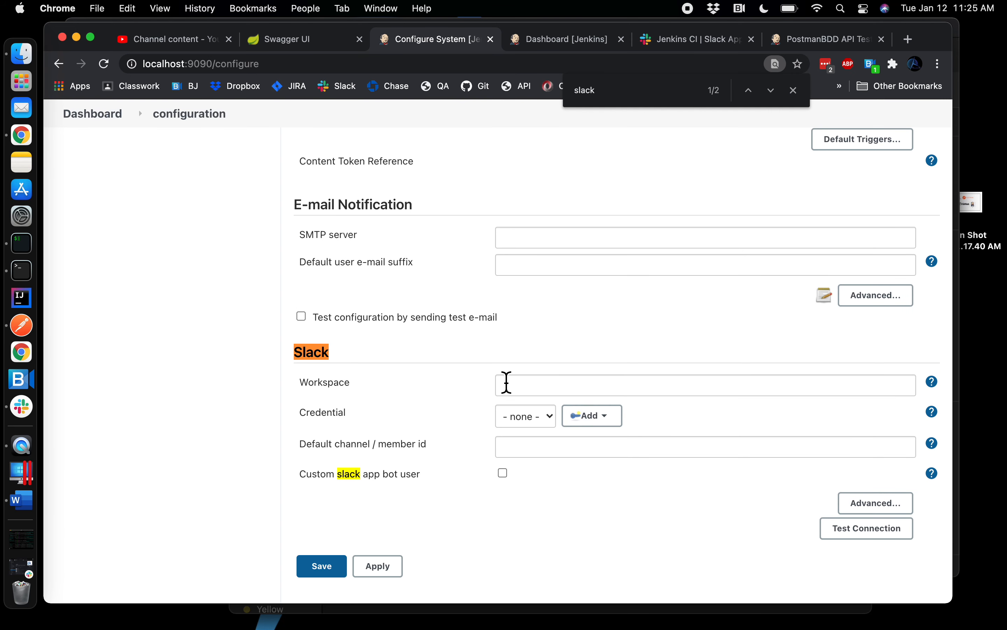
- Copy the team subdomain from Step 3 of the Slack setup instructions and set the Jenkins Slack Workspace to talenttek
click(523, 385)
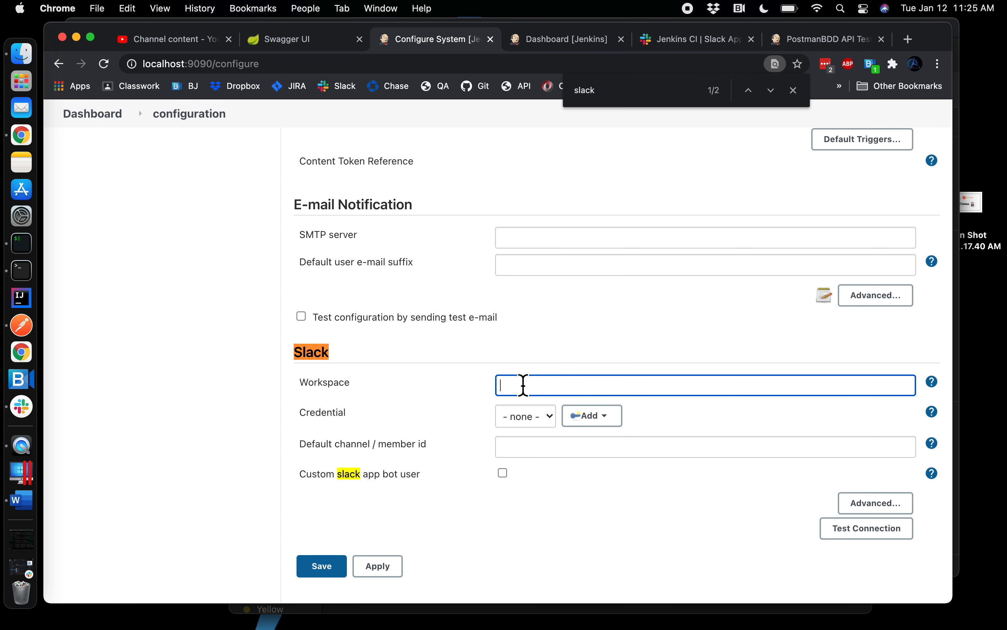
click(690, 58)
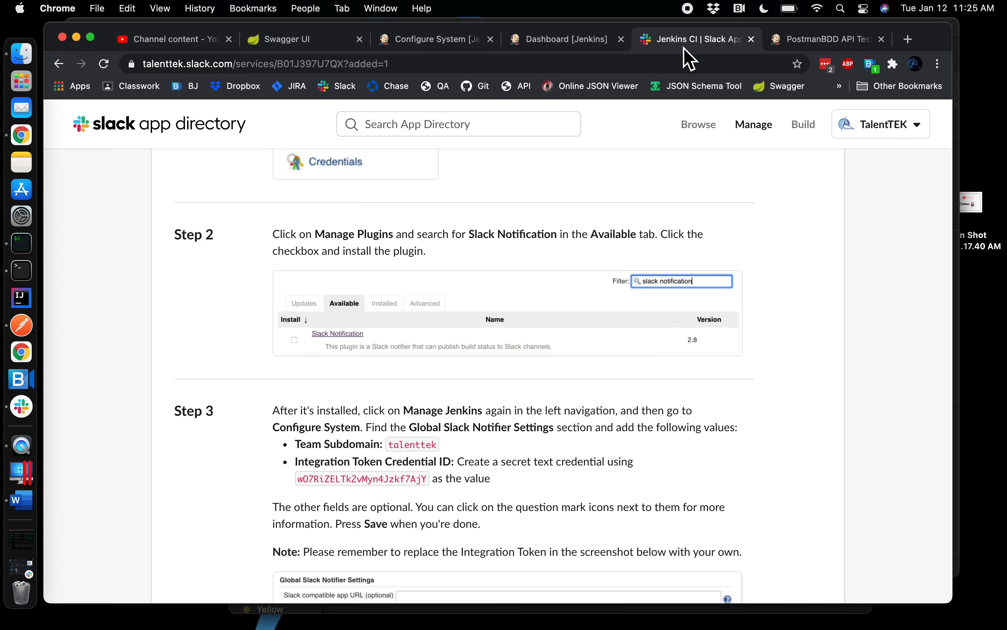
double_click(416, 444)
key(super+c)
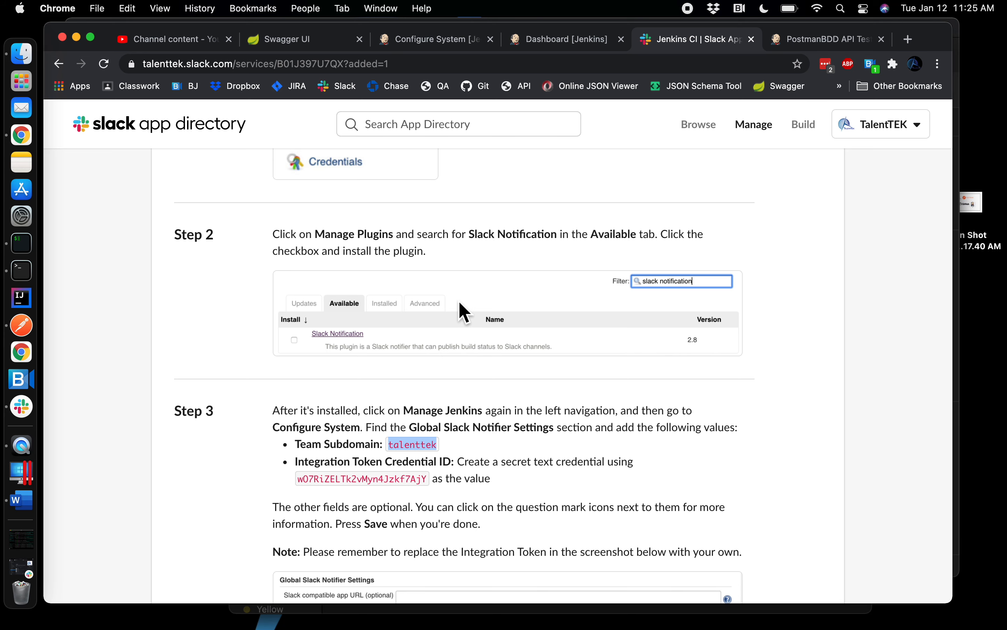
click(433, 48)
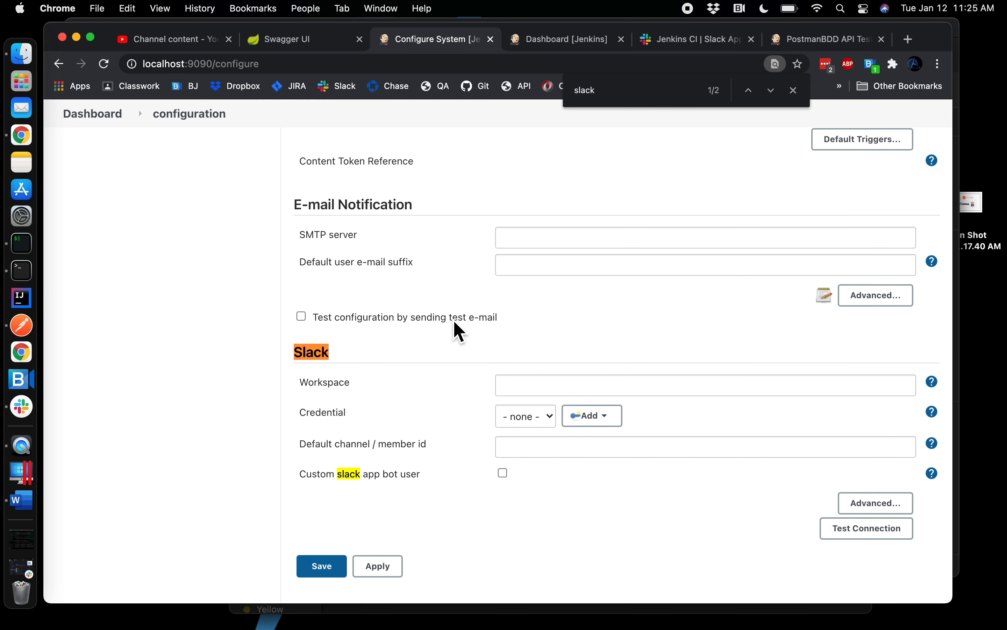
click(536, 390)
key(super+v)
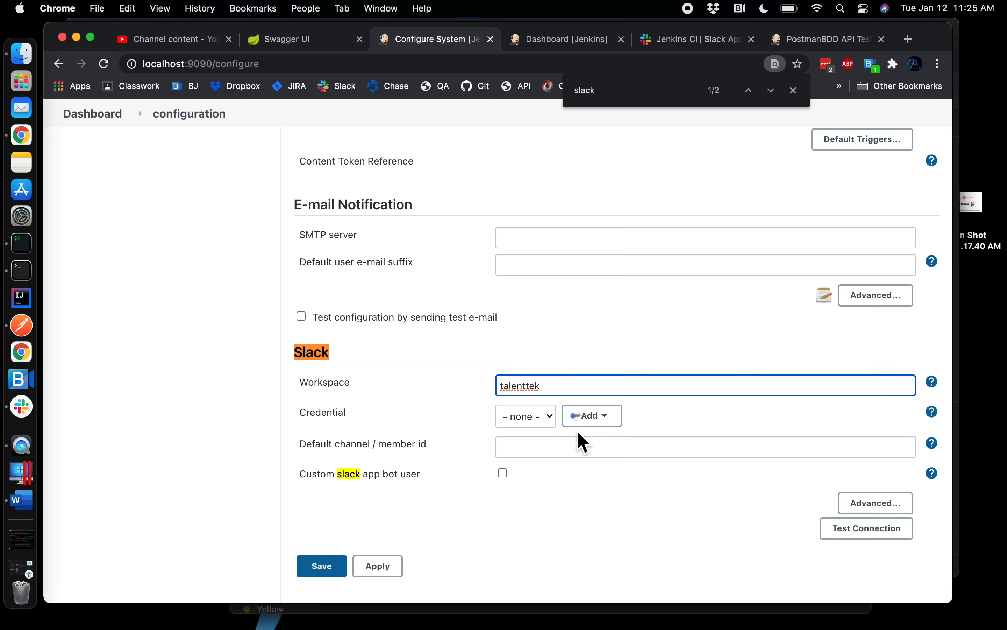
- Start adding a Jenkins credential for Slack in the Global credentials (unrestricted) domain, with the kind Secret text
click(587, 425)
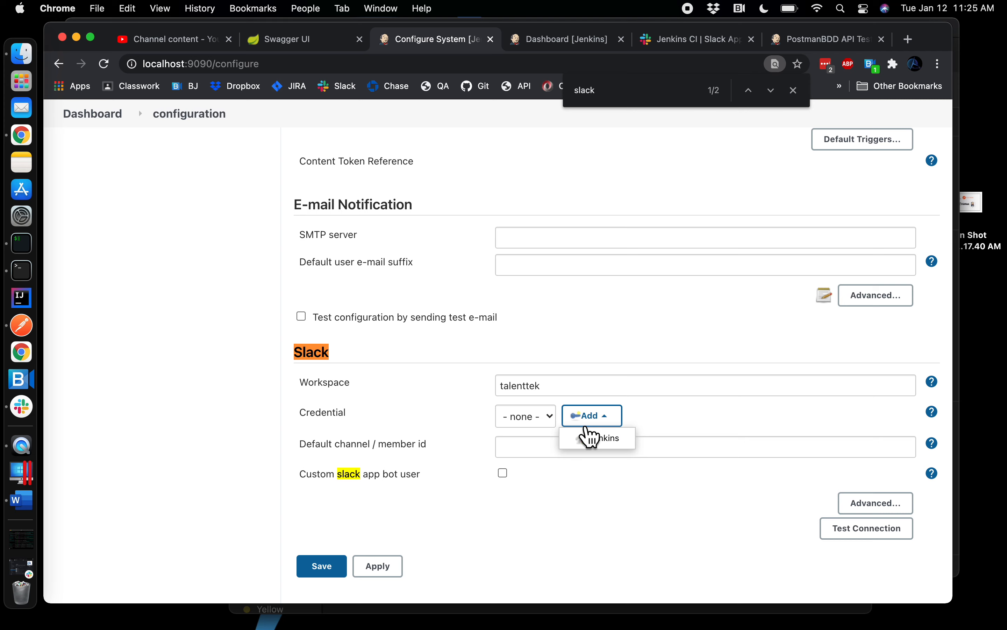
click(599, 439)
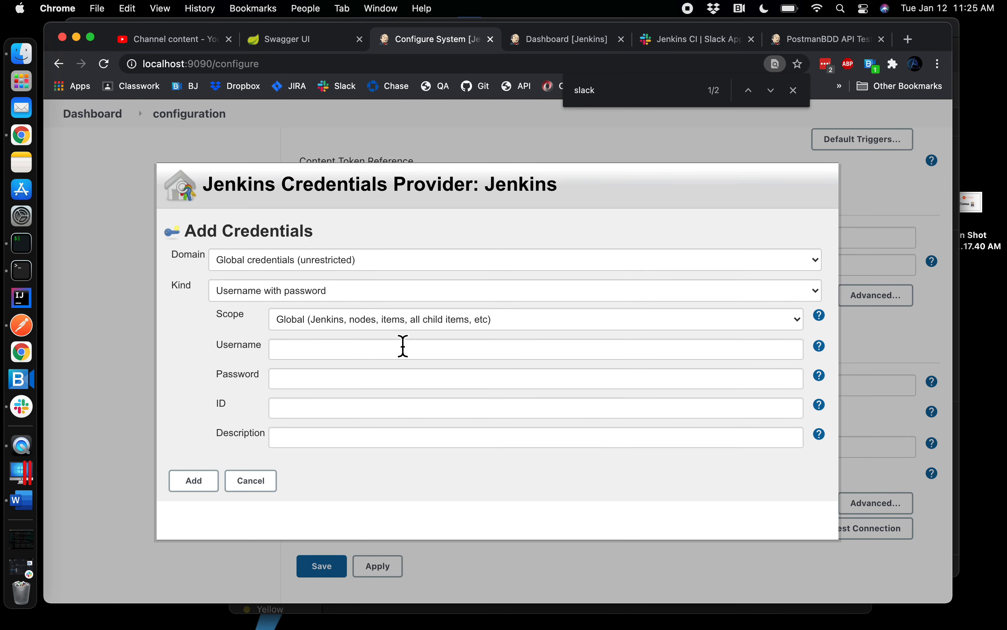
click(338, 278)
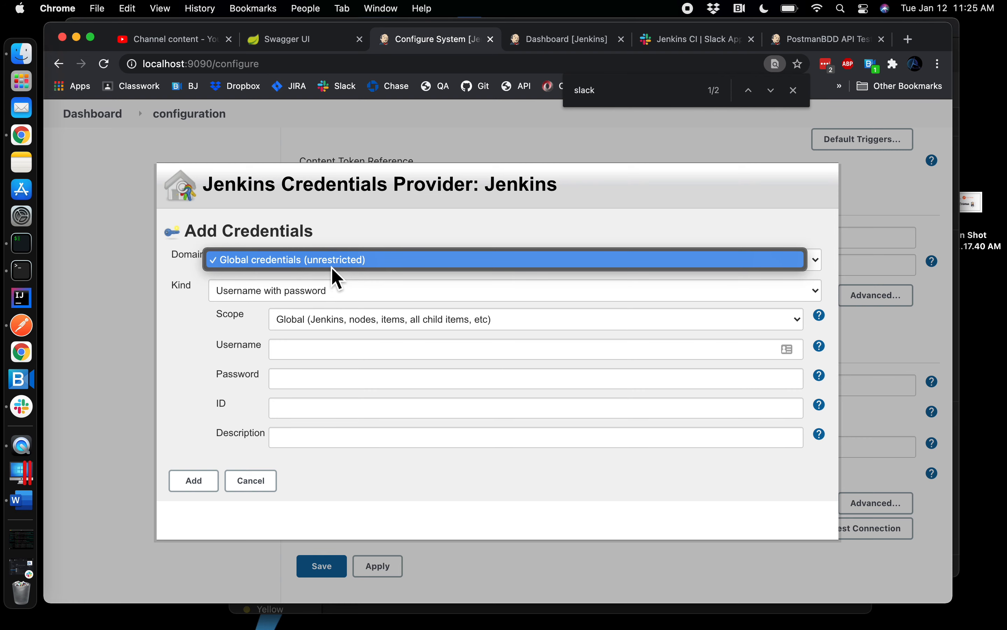
click(325, 292)
click(325, 292)
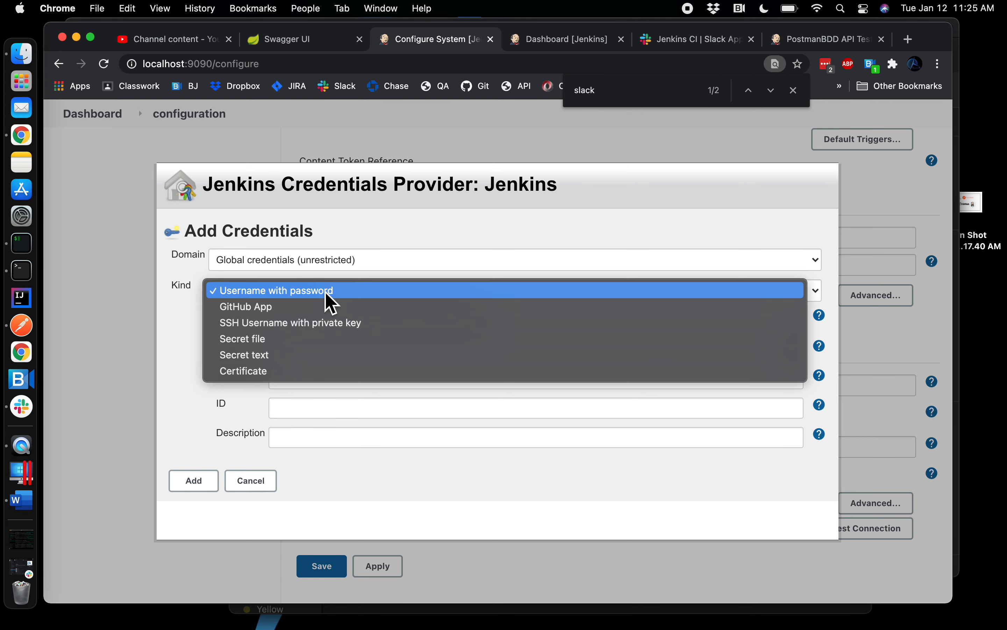
click(290, 356)
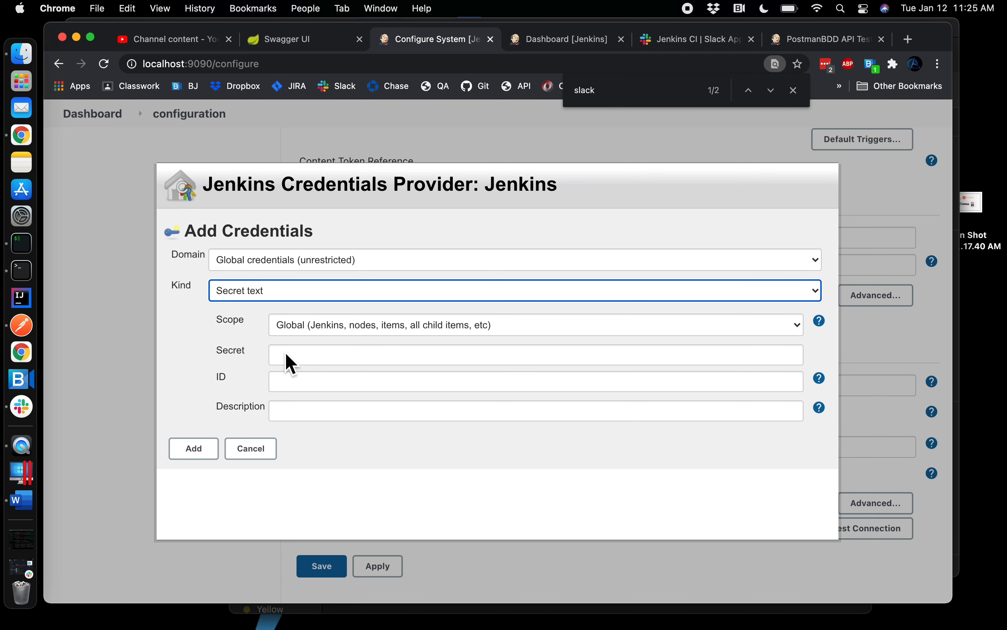
- Copy the integration token from the Slack setup instructions and paste it into the credential's Secret field
click(293, 360)
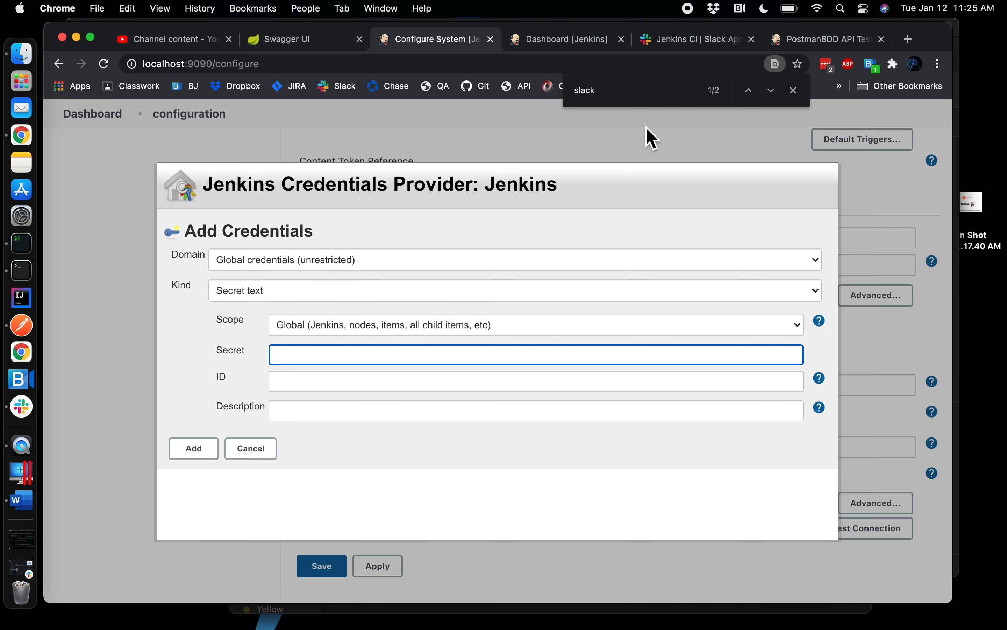
click(688, 44)
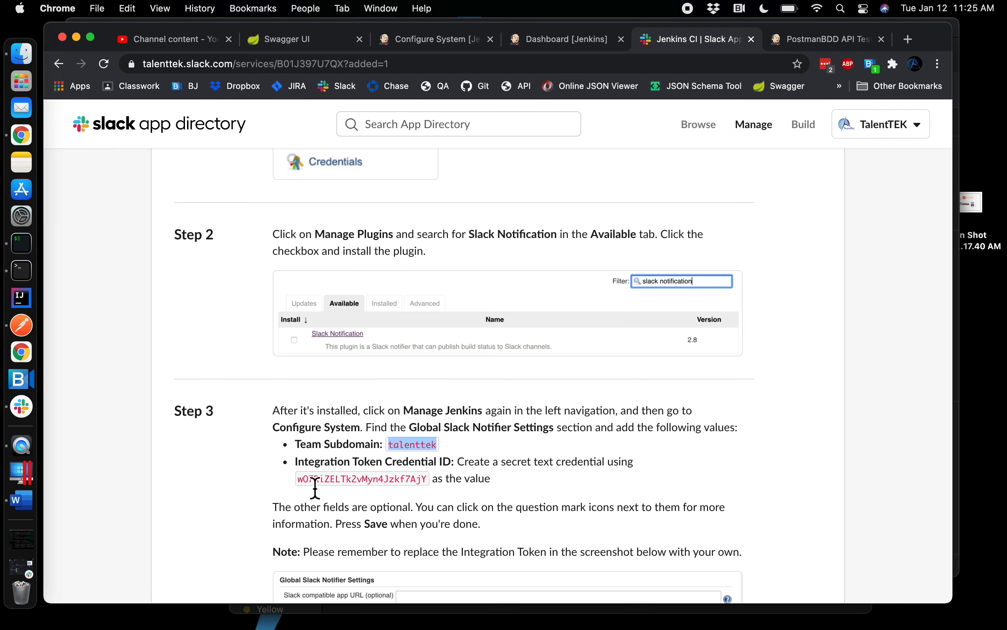
click(303, 483)
drag(393, 483, 431, 482)
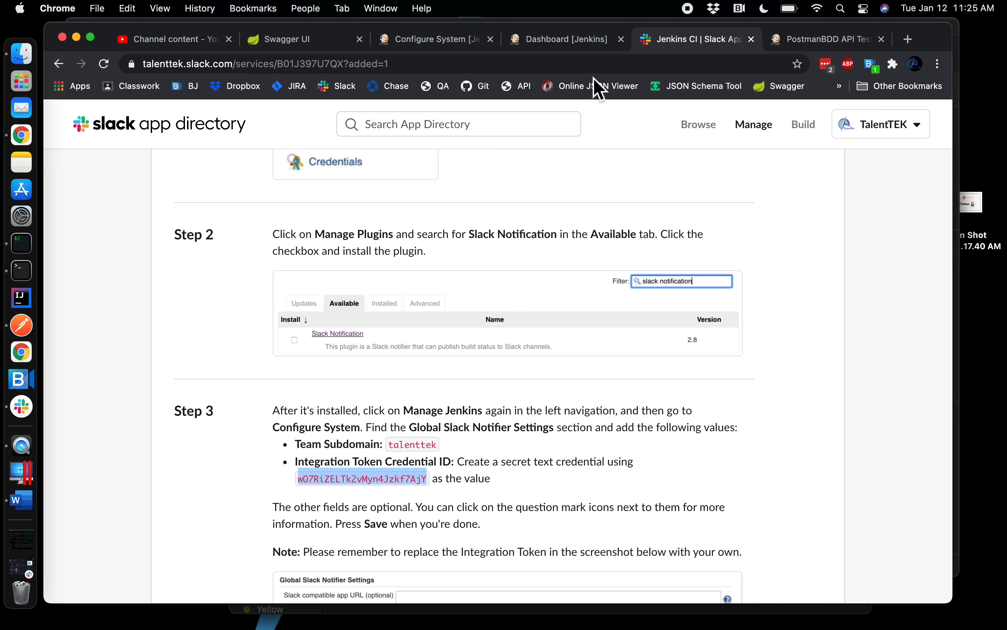
click(453, 45)
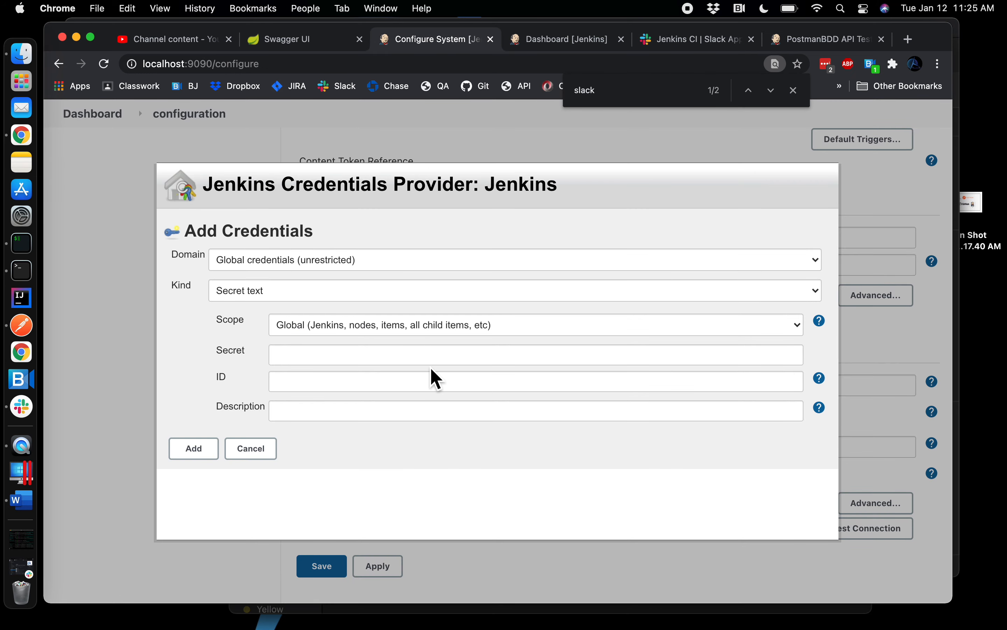
click(352, 361)
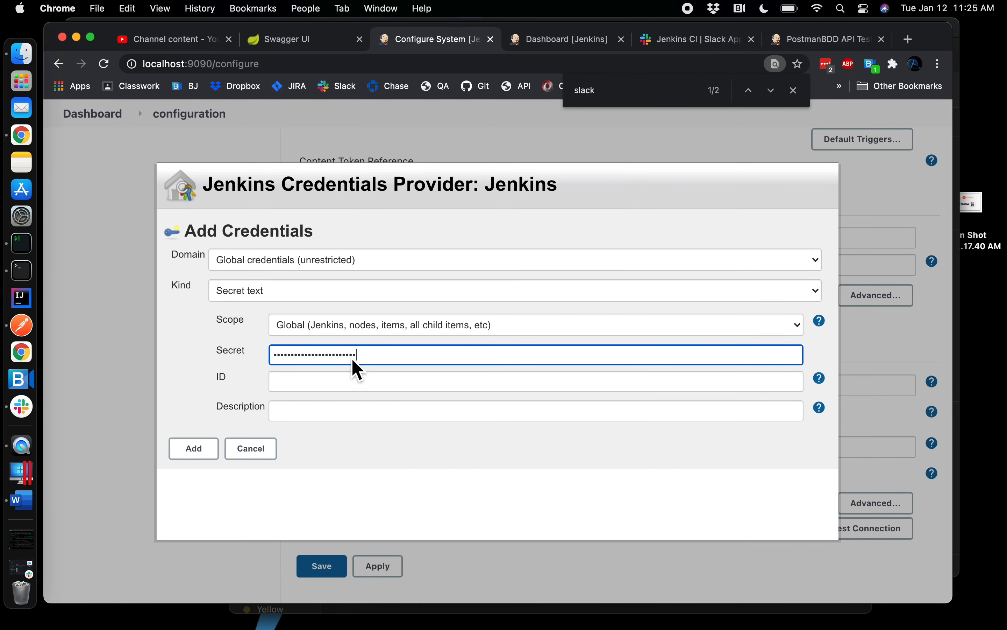
- Set the credential's ID to slack-token and its description to slack, and add the credential
click(342, 382)
click(337, 415)
click(337, 415)
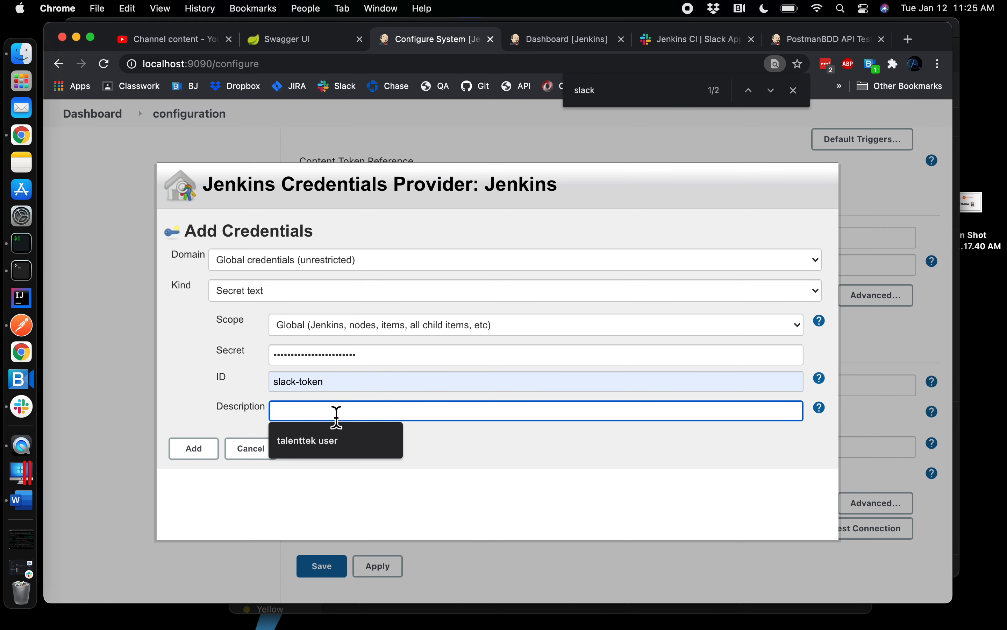
click(341, 442)
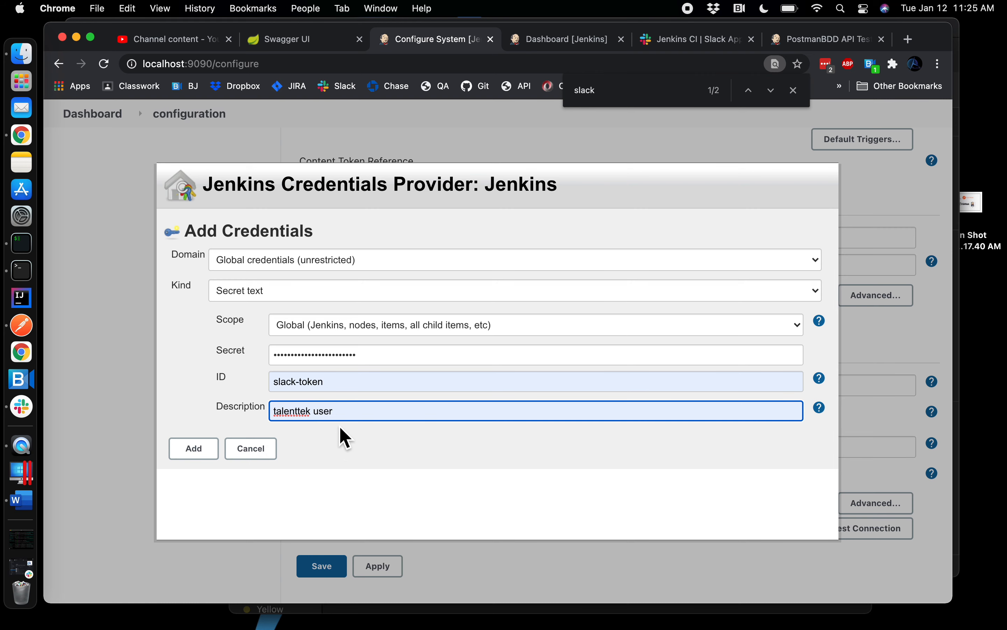
key(BackSpace)
key(BackSpace)
key(BackSpace)
key(BackSpace)
key(BackSpace)
key(BackSpace)
key(BackSpace)
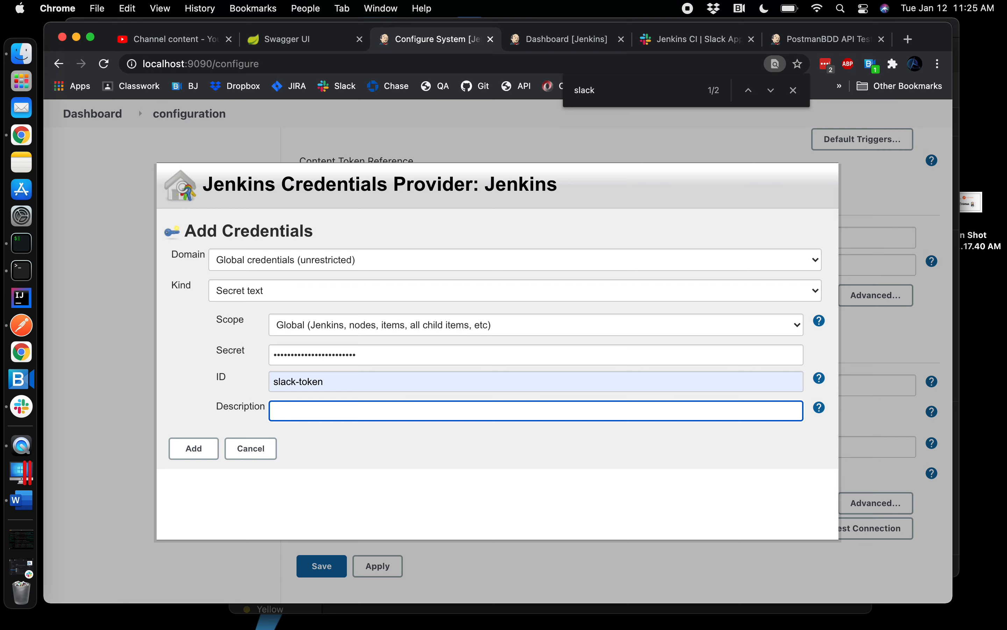
text(slack)
click(203, 458)
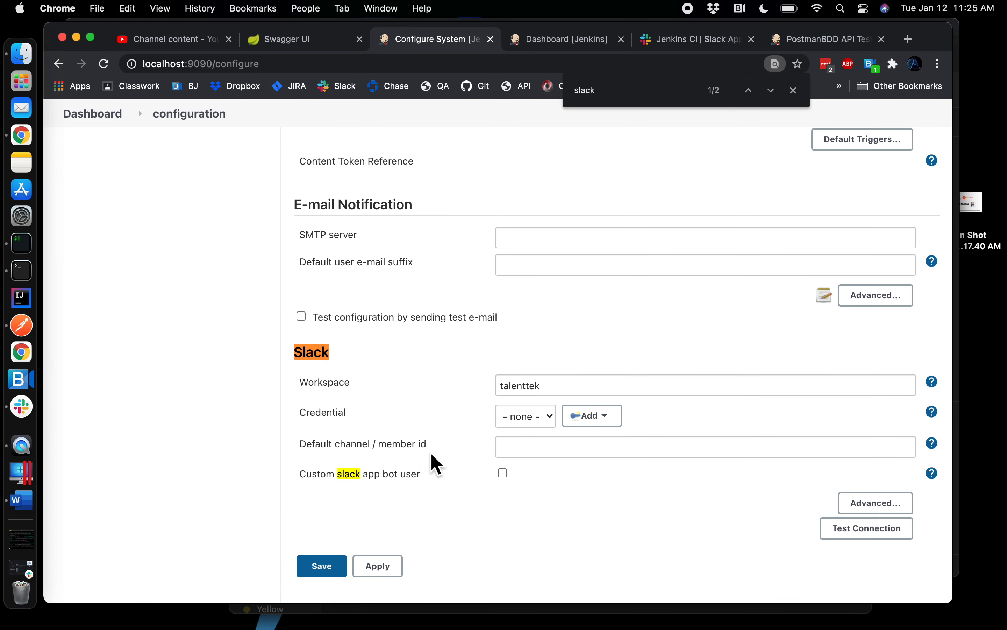
- Select the slack credential and set the default channel to jenkins, checking the channel name in the Slack app
click(523, 416)
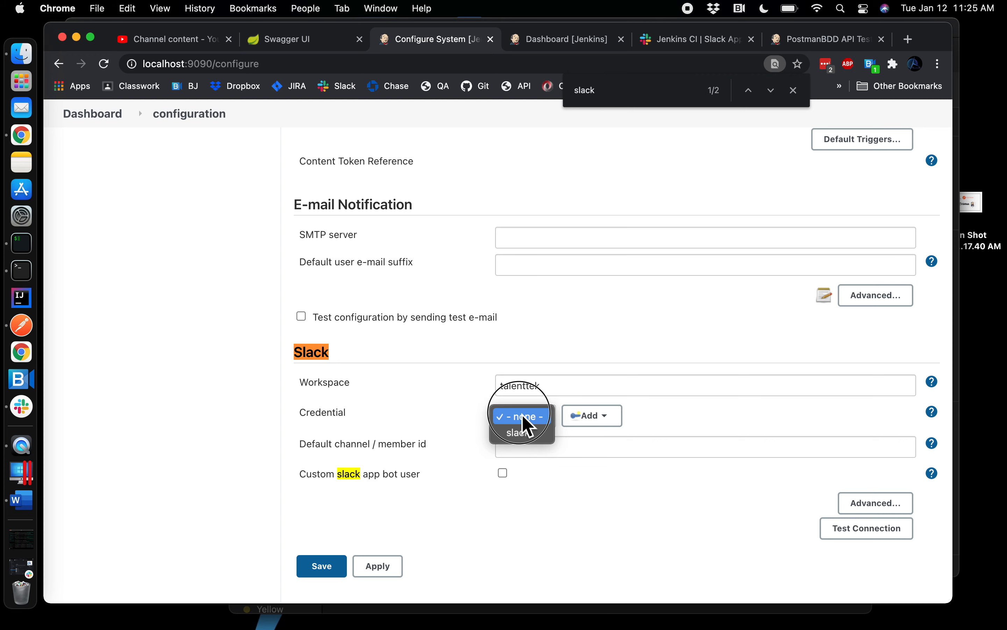
click(526, 435)
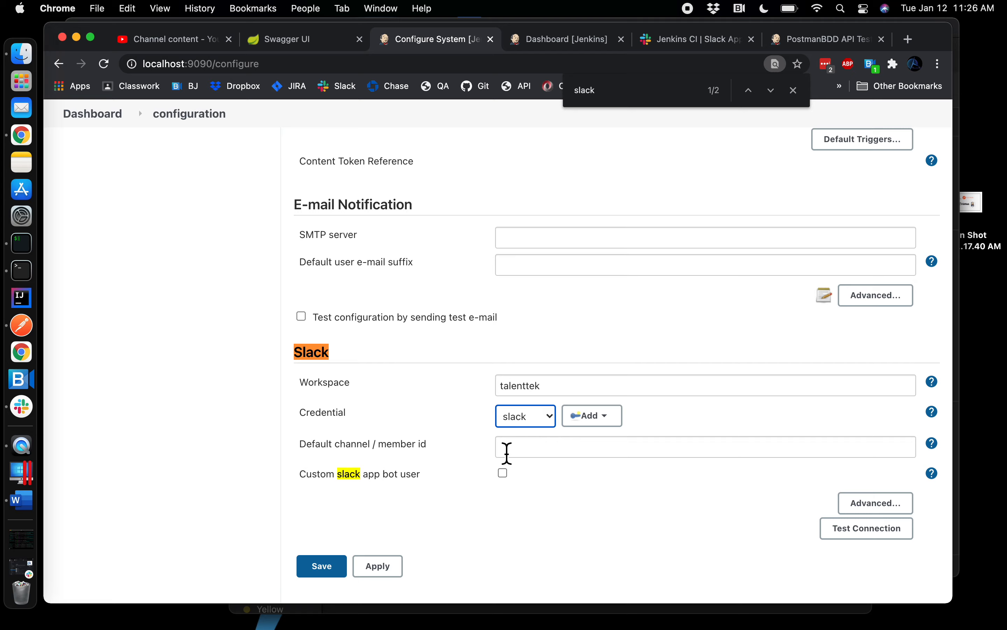
click(514, 448)
click(30, 412)
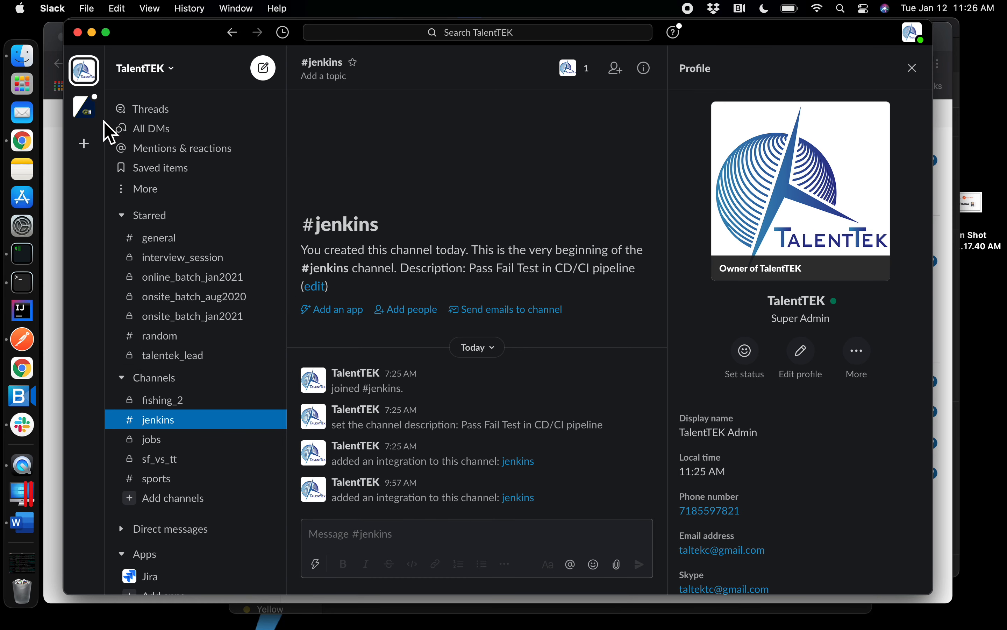
click(24, 143)
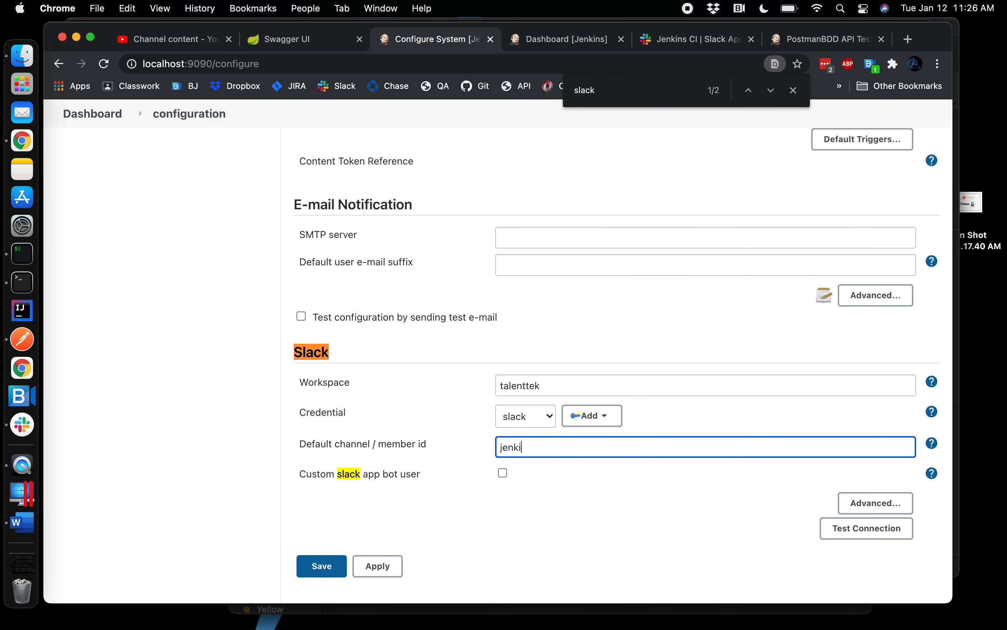
- Test the Slack connection, and apply and save the system configuration
click(851, 540)
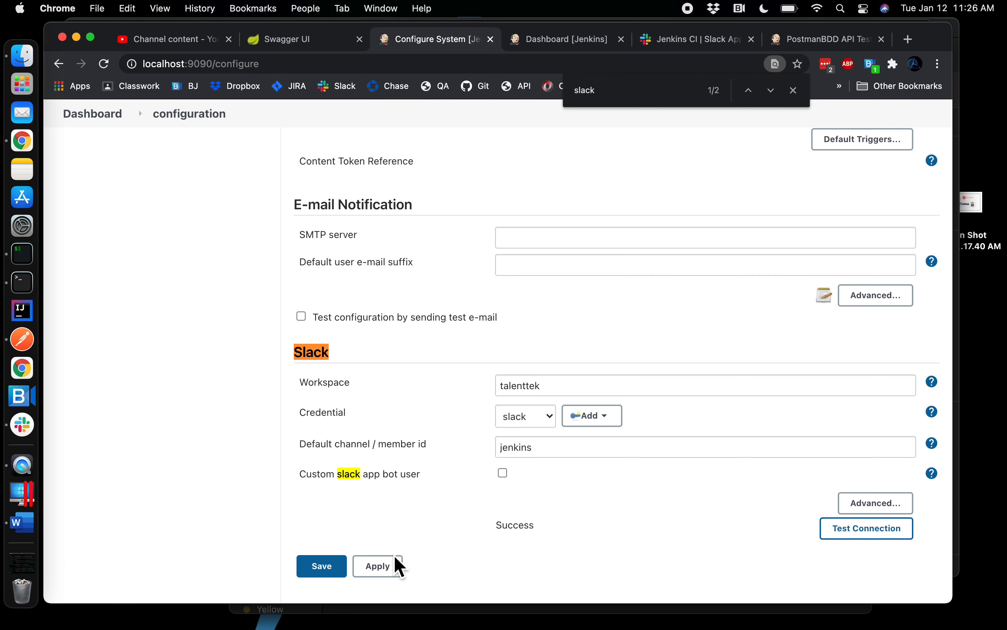
click(388, 571)
click(341, 570)
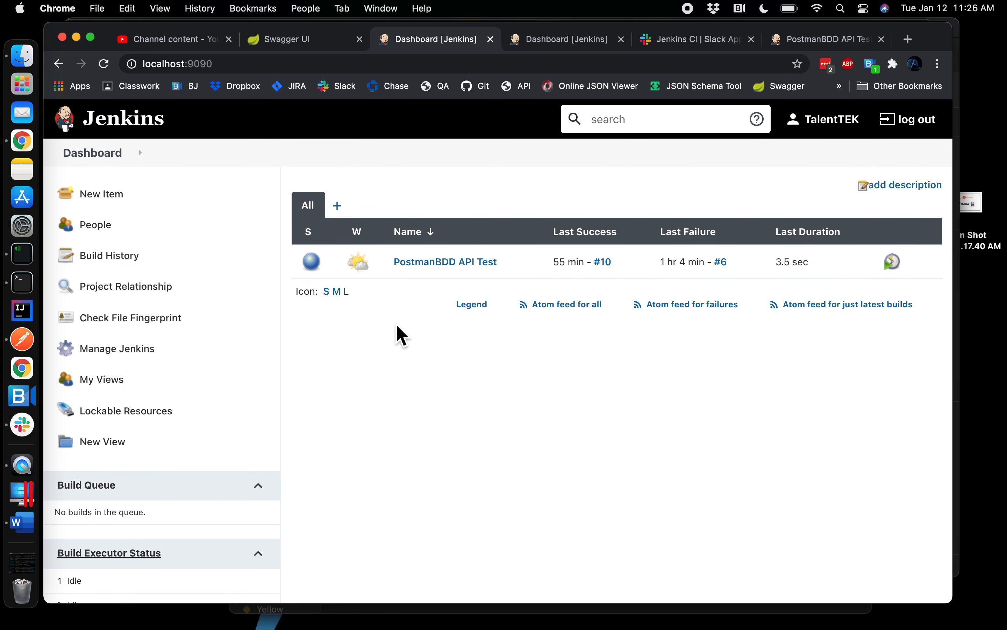
- Open the PostmanBDD API Test job's configuration and add a Slack Notifications post-build action
click(504, 262)
click(479, 357)
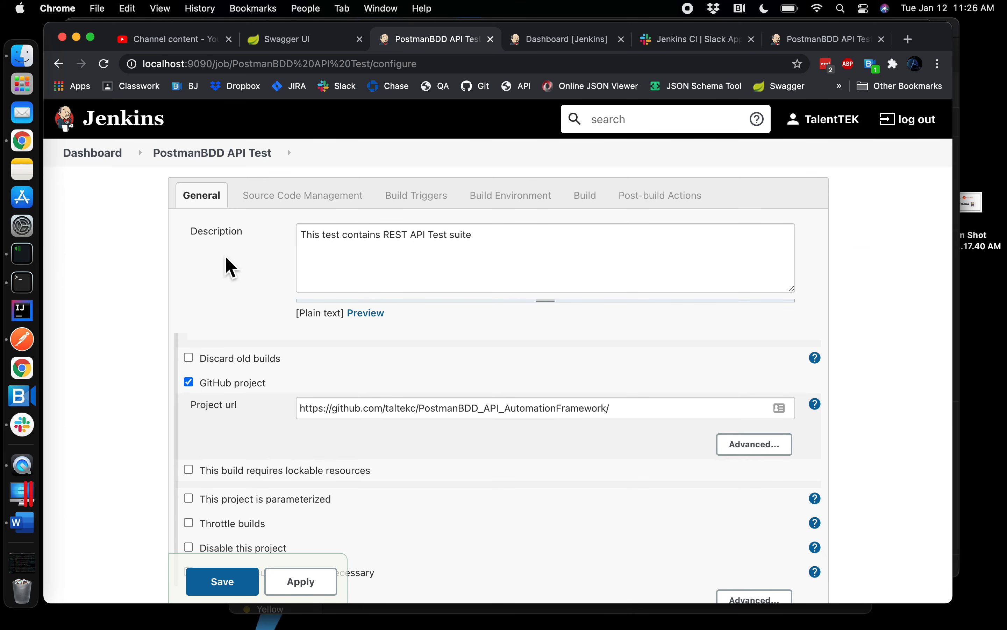
scroll(324, 406, down, 12)
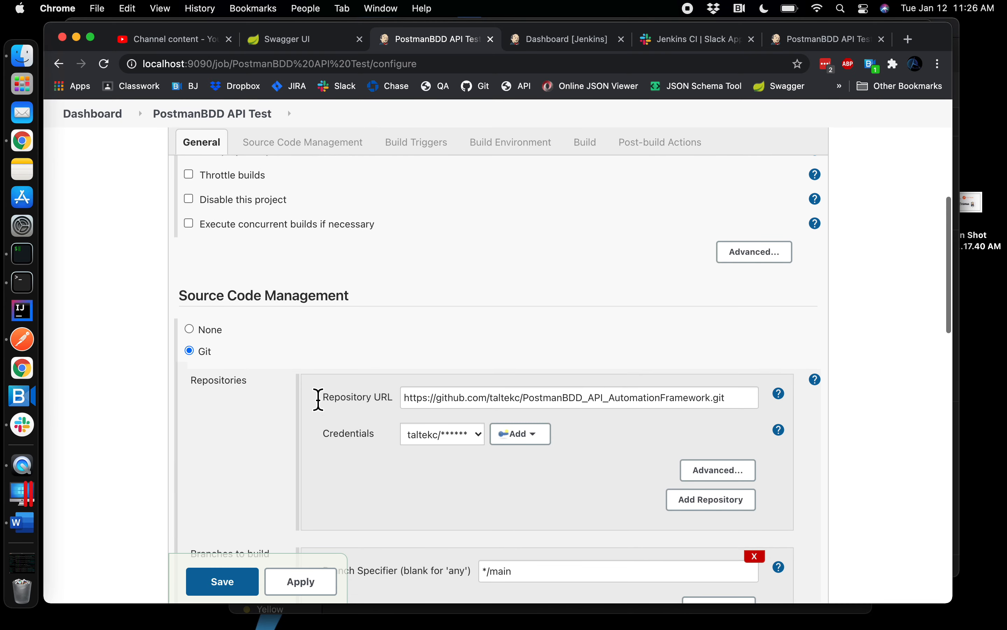
scroll(318, 401, down, 15)
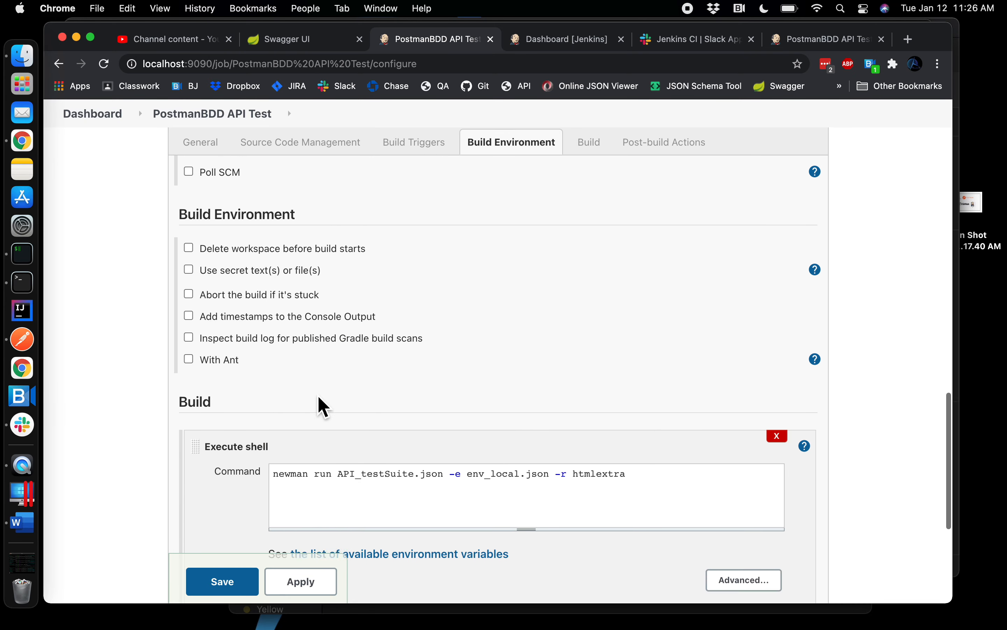
scroll(324, 407, down, 2)
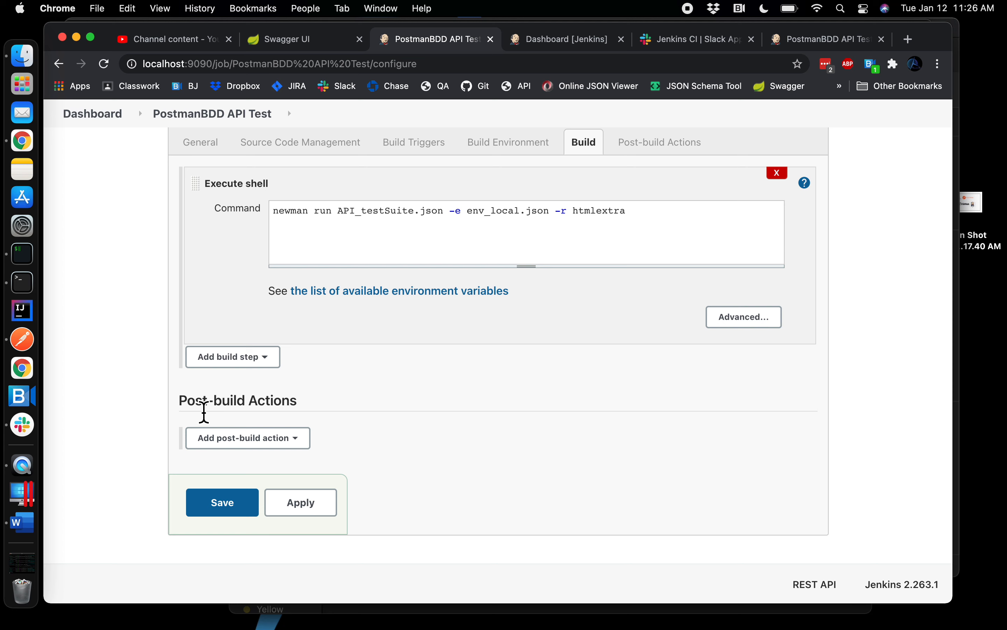
click(294, 450)
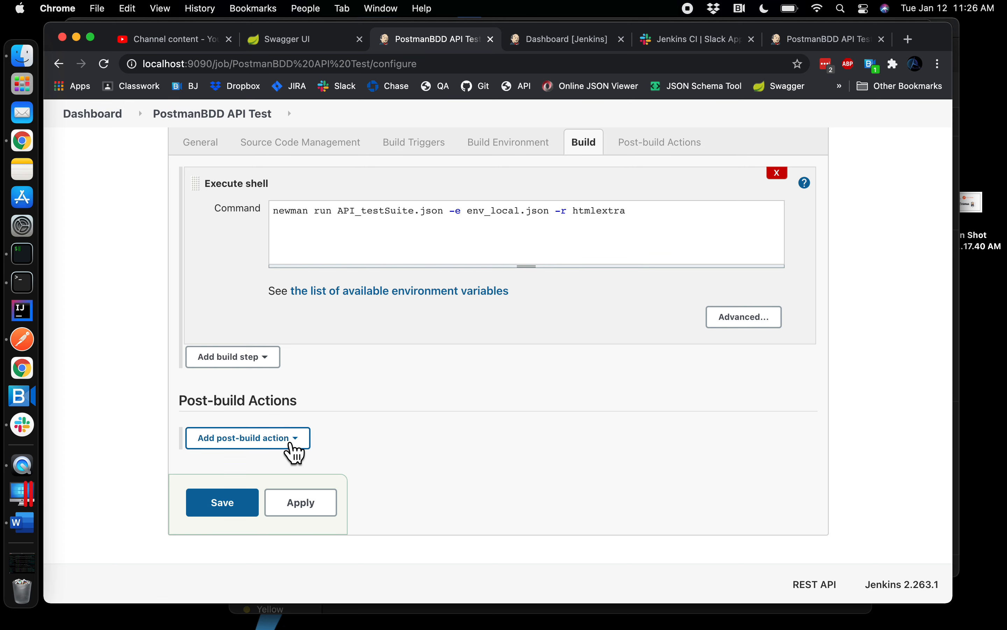
click(294, 450)
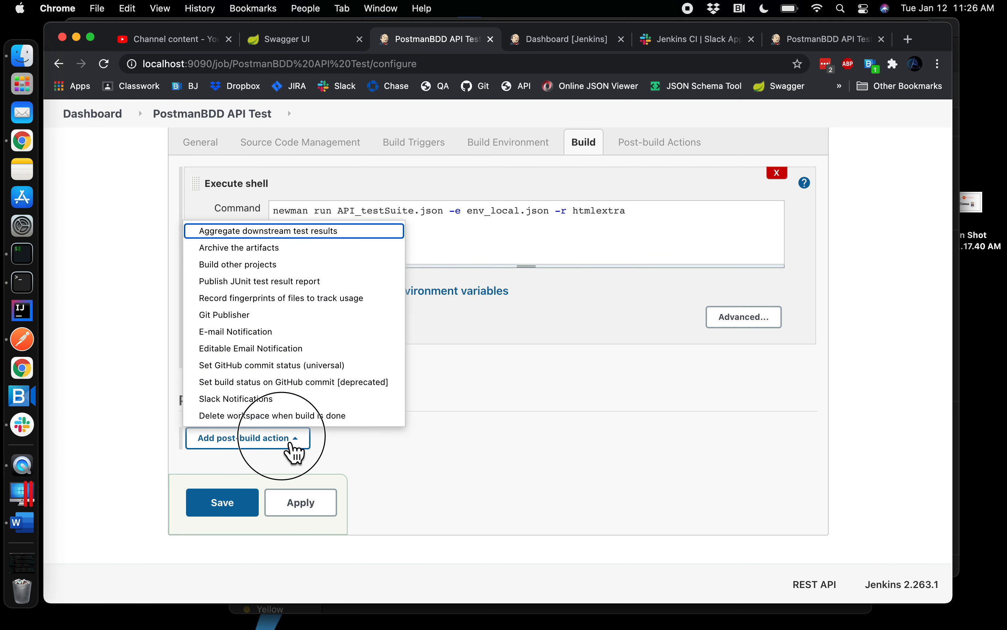
click(267, 400)
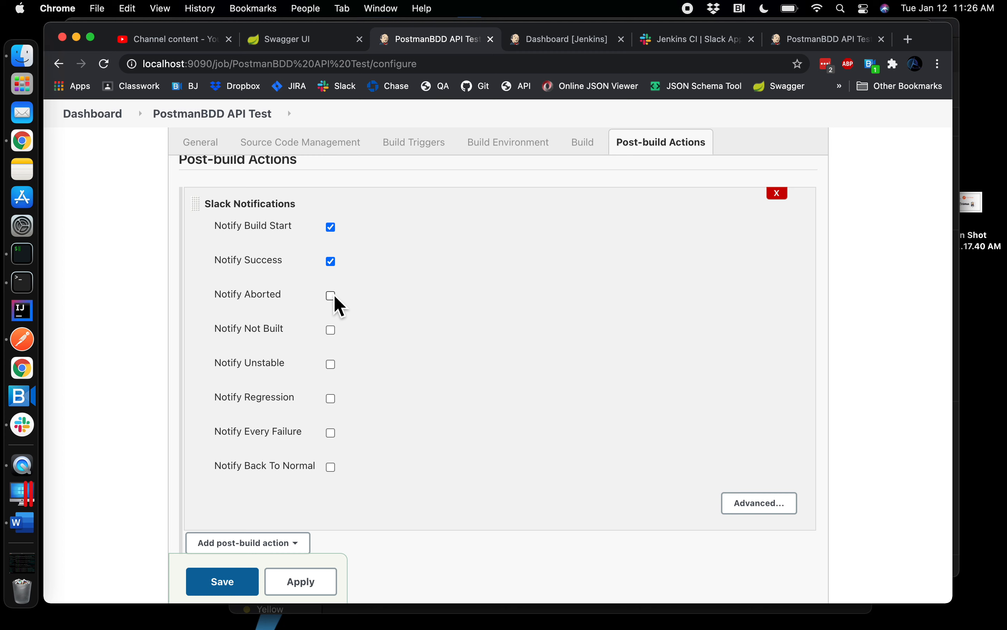
- Enable all the basic Slack notification triggers, from Notify Build Start through Notify Back To Normal
click(332, 367)
click(332, 401)
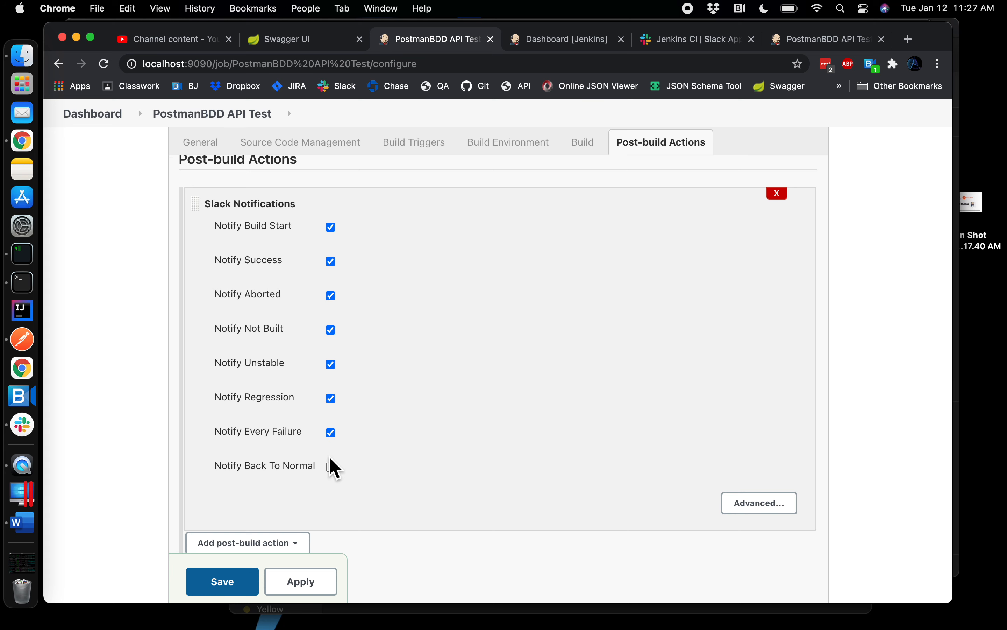
click(333, 467)
- In the advanced Slack notification settings, set the workspace to talenttek, copied from the Slack setup instructions, and choose the slack credential
scroll(304, 359, down, 5)
click(737, 399)
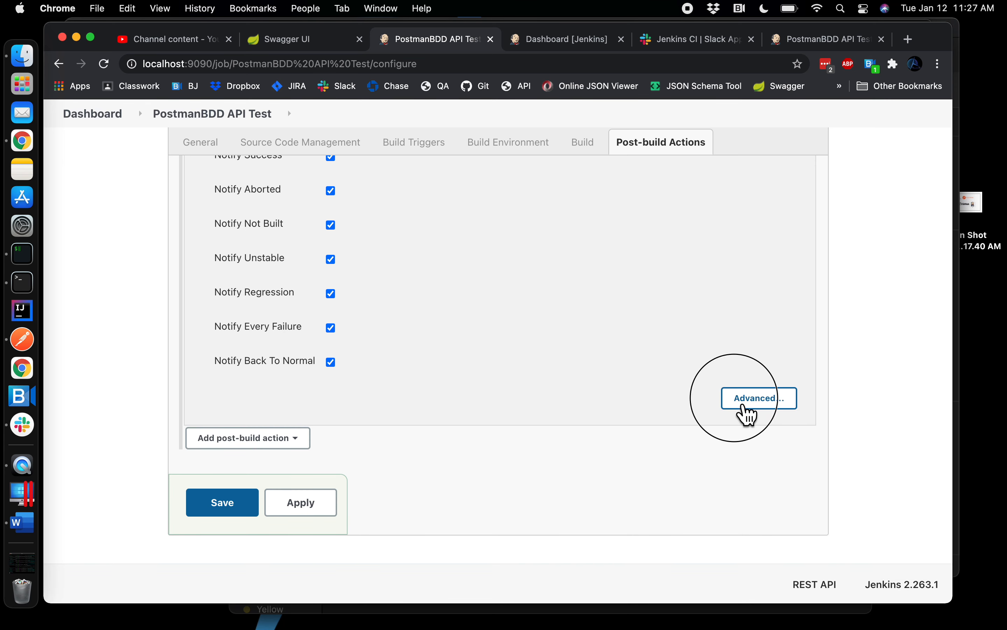
scroll(739, 403, down, 8)
scroll(741, 410, down, 2)
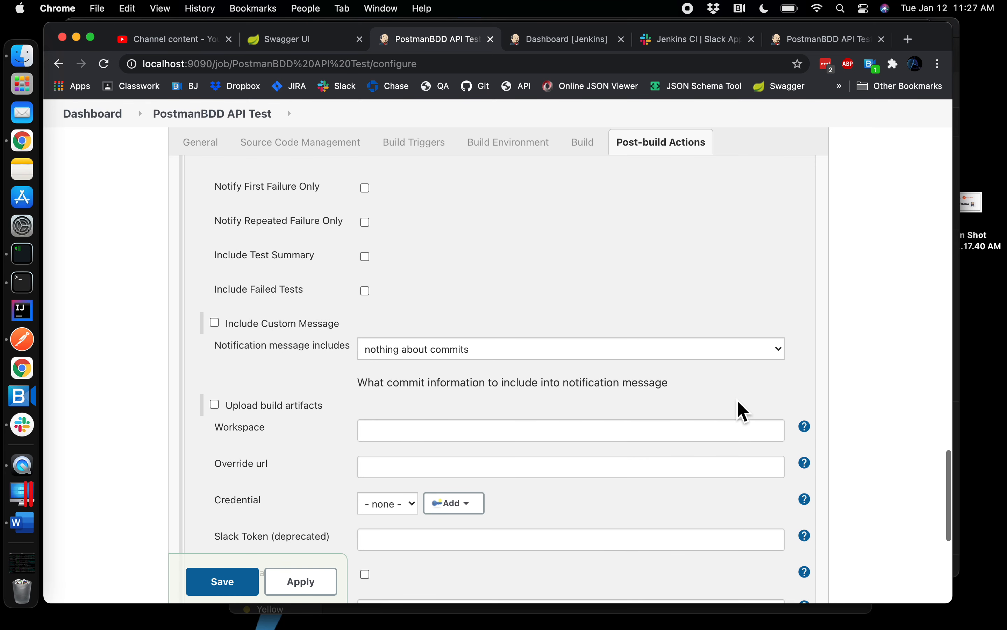
click(564, 433)
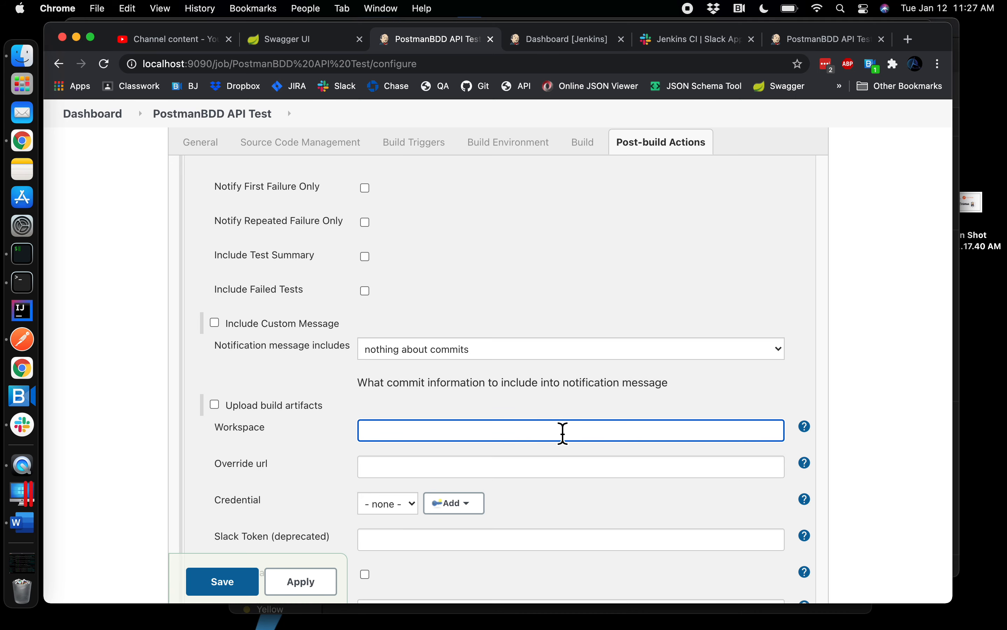
click(679, 41)
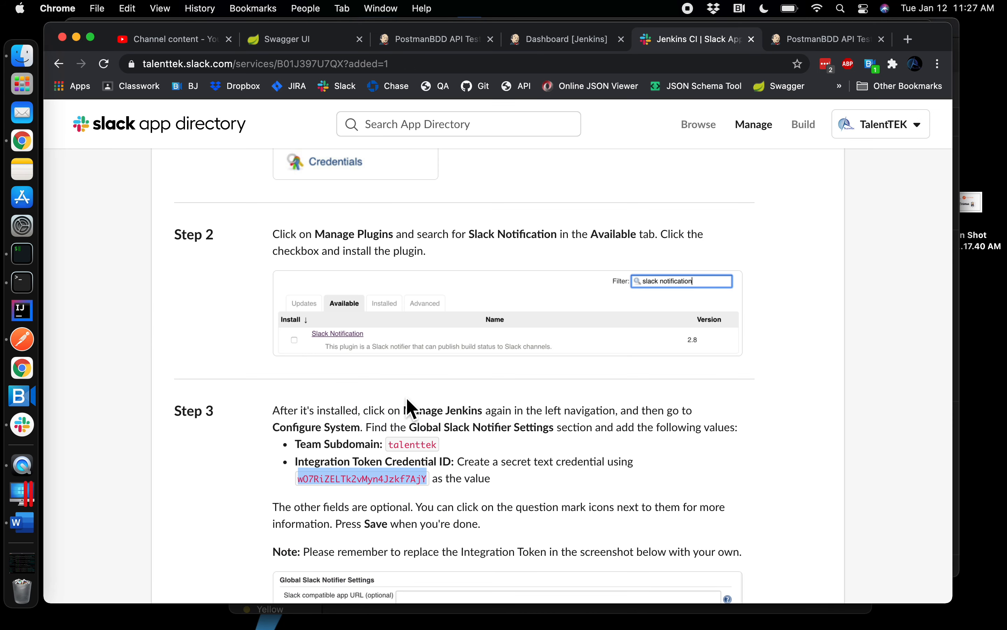
double_click(419, 445)
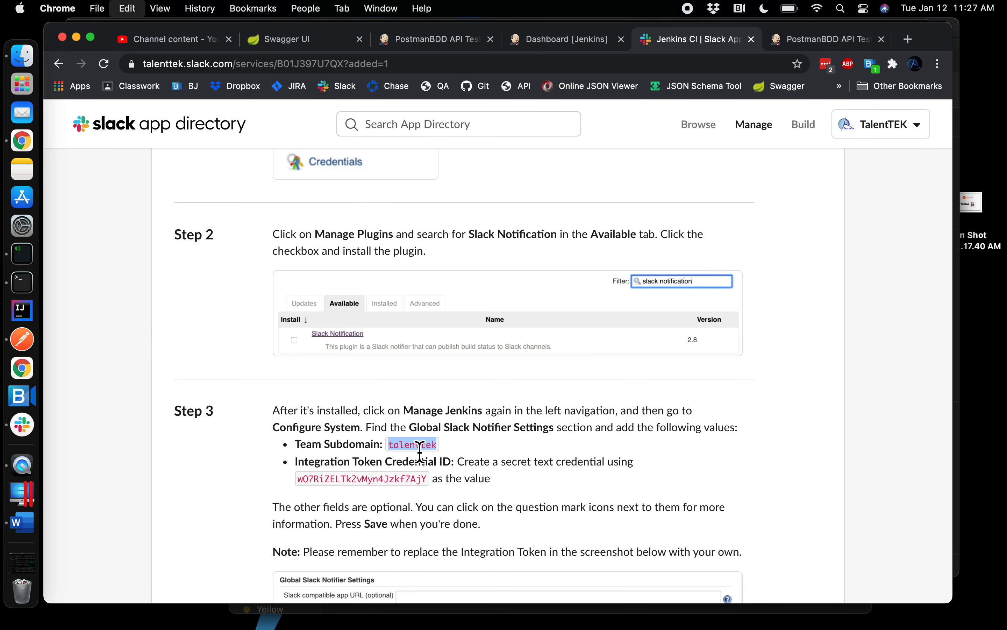
click(429, 41)
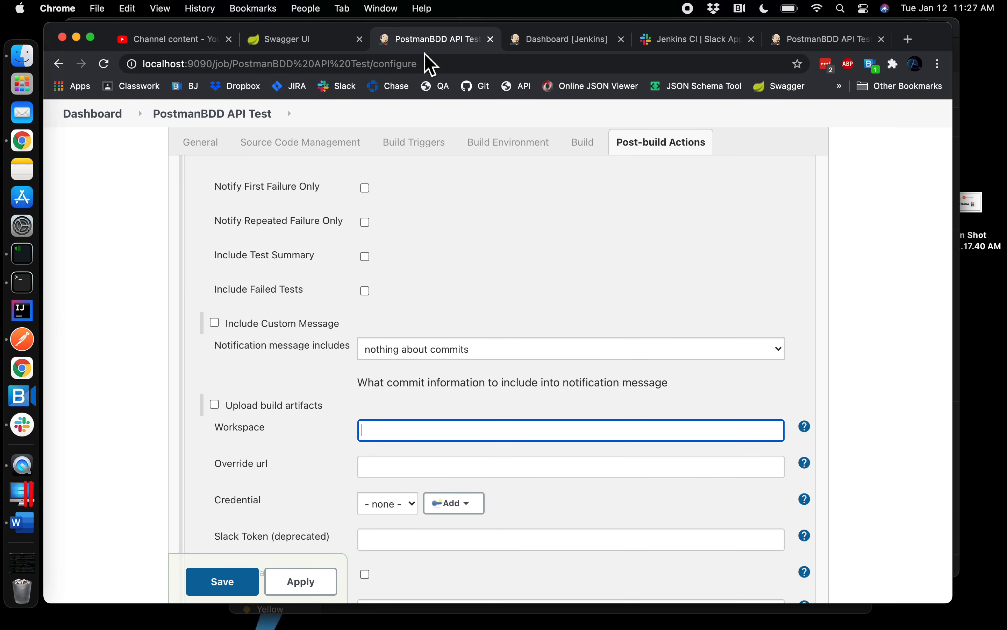
click(399, 503)
click(401, 521)
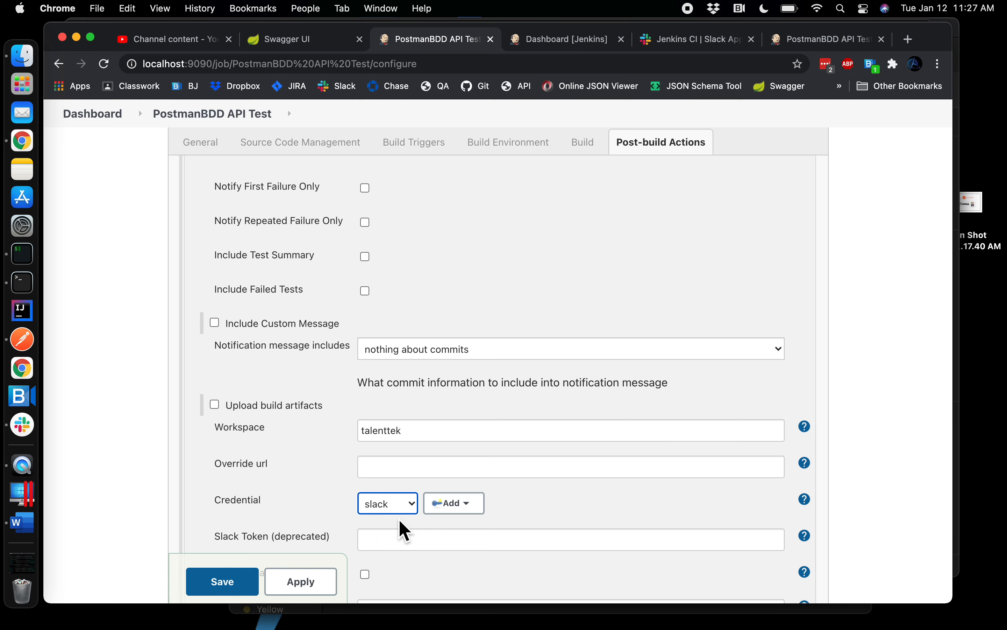
- Test the job's Slack connection, and apply and save the job configuration
scroll(399, 524, down, 5)
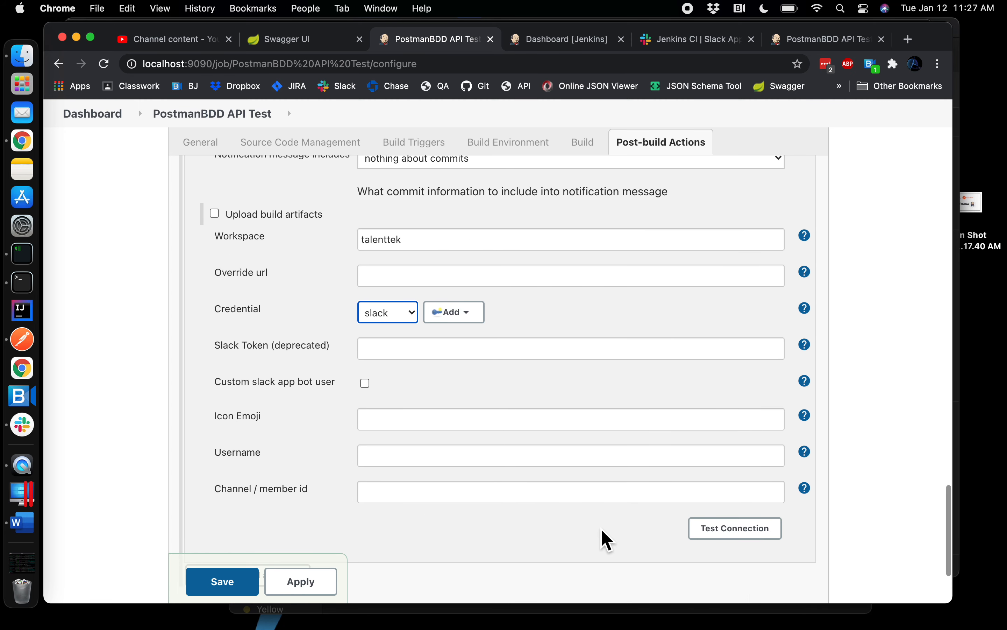
click(718, 536)
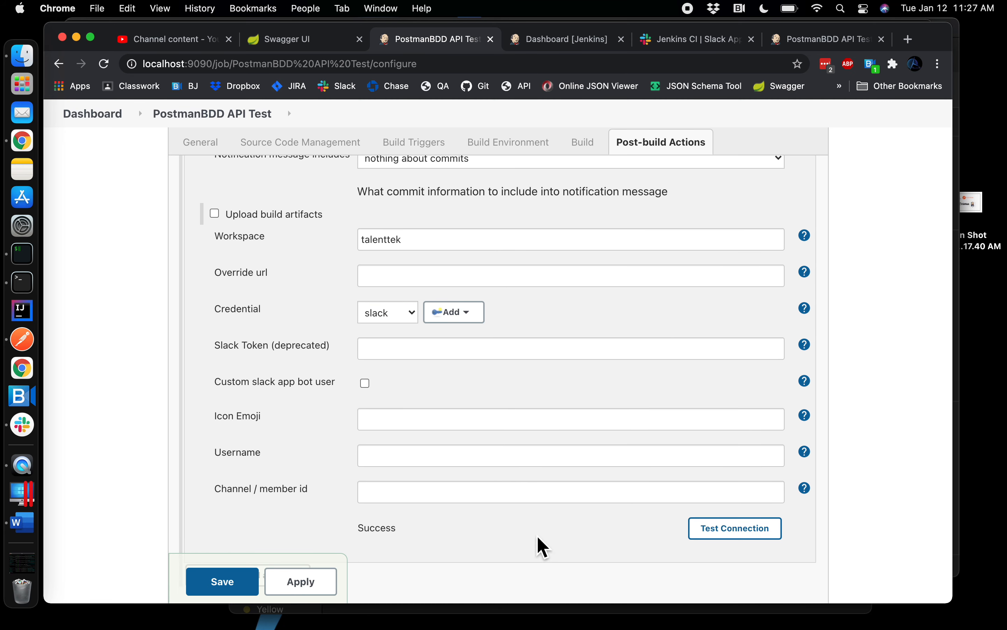
click(321, 592)
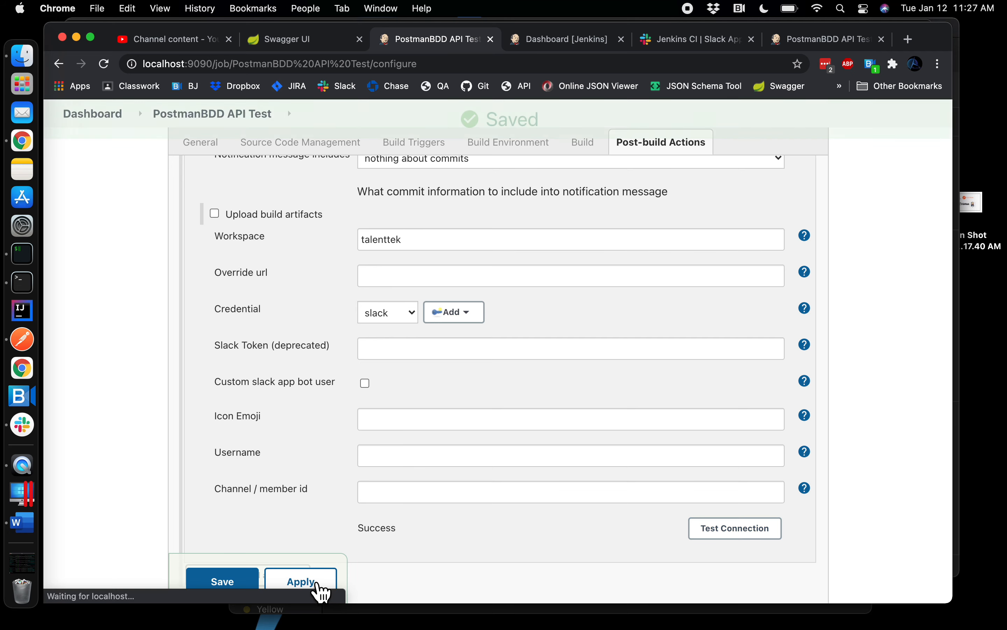
click(239, 591)
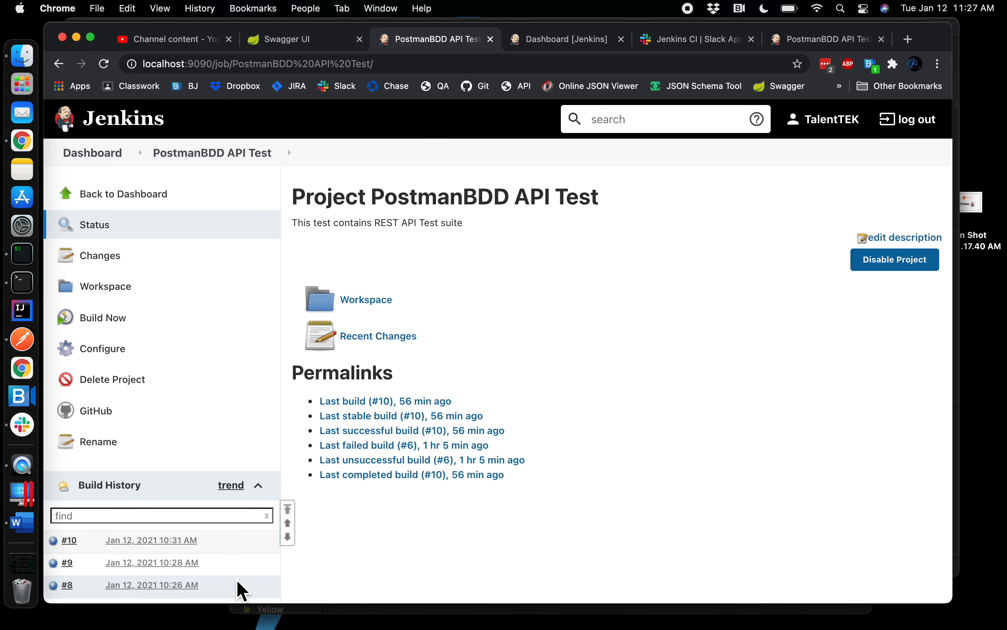
- Reopen the PostmanBDD API Test project from the dashboard, check the #jenkins channel in the Slack app, and return to Jenkins
click(123, 160)
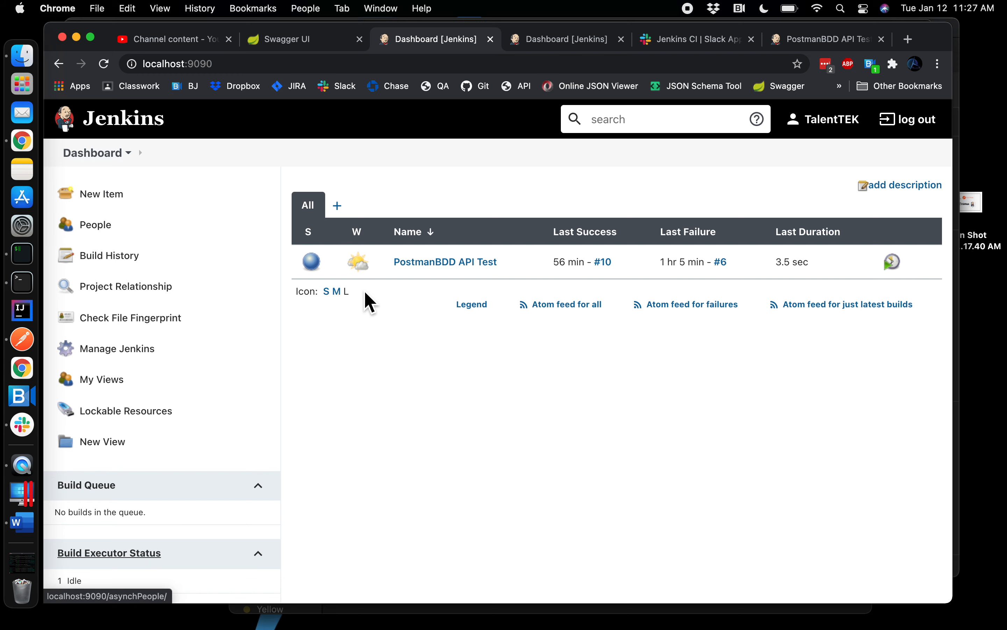
click(444, 267)
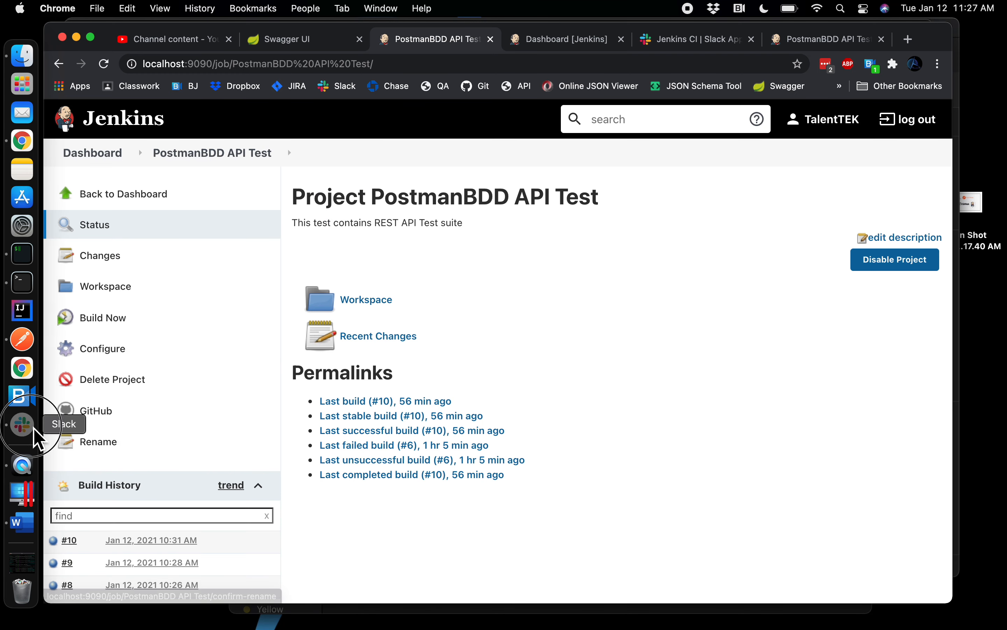
click(22, 425)
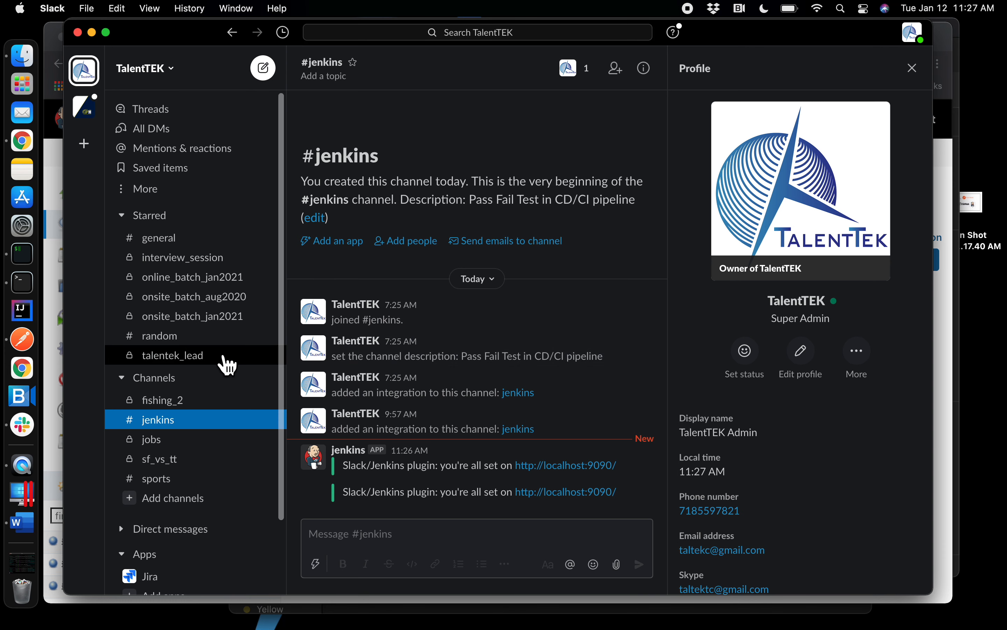
click(57, 449)
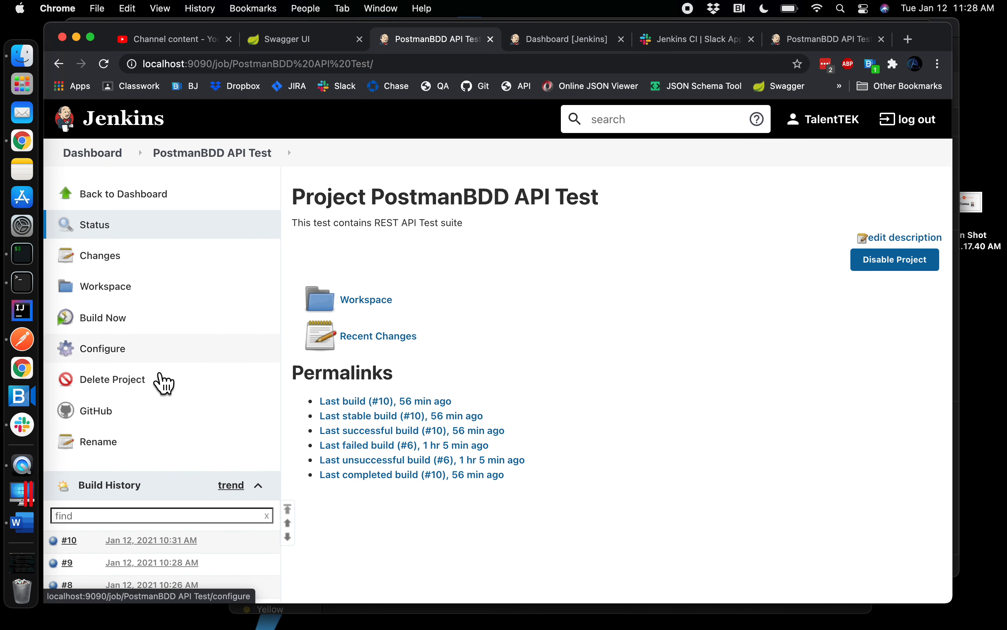
- Run a new build of the PostmanBDD API Test job, open that build, and check the #jenkins channel in the Slack app
click(141, 327)
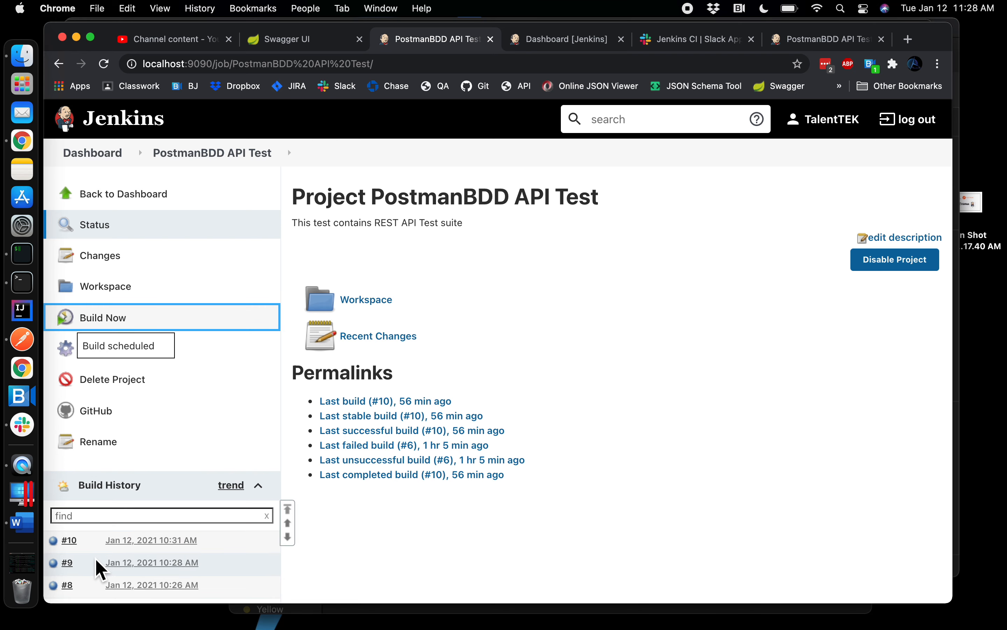
click(75, 543)
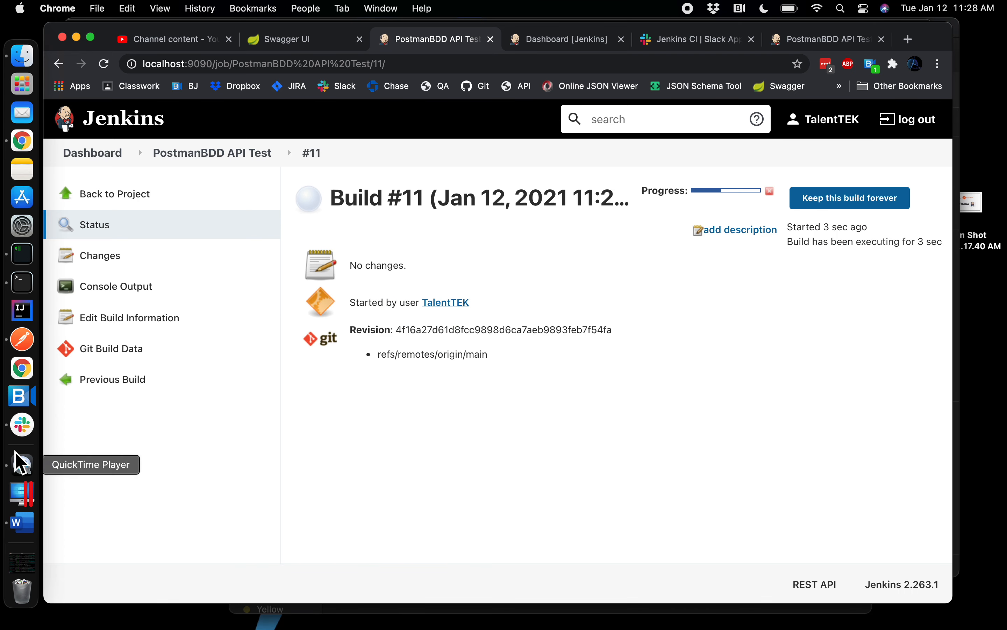
click(22, 425)
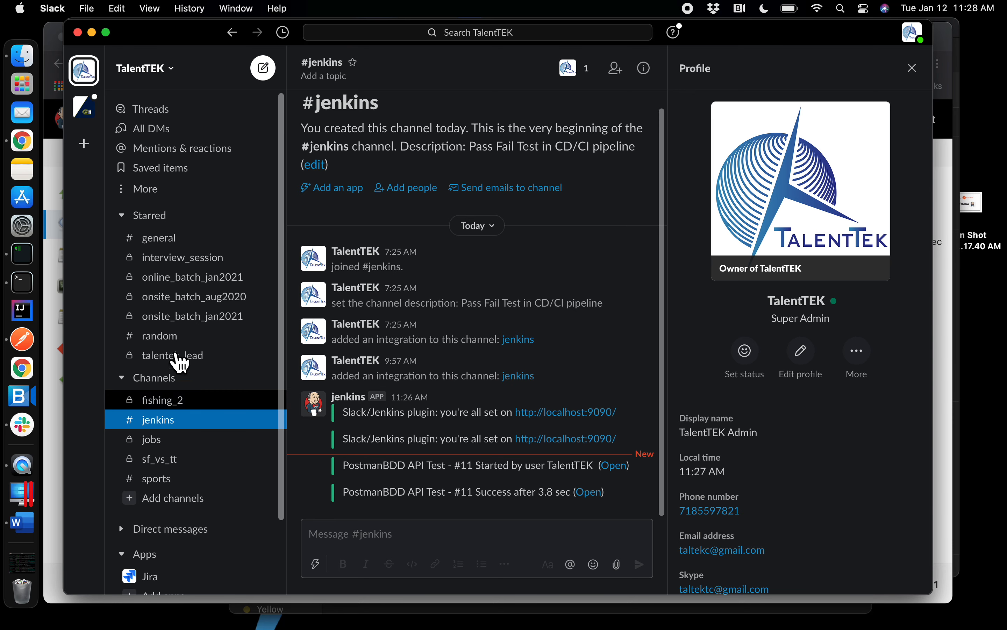
- Return to Jenkins and examine the console output of build #11, including its Slack Notifications lines
click(33, 143)
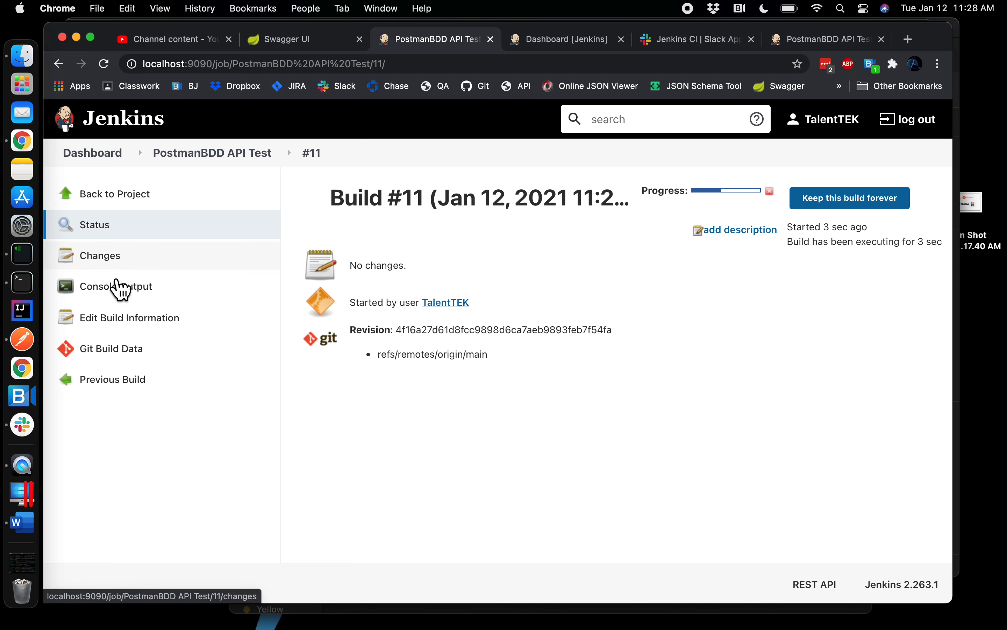
click(117, 288)
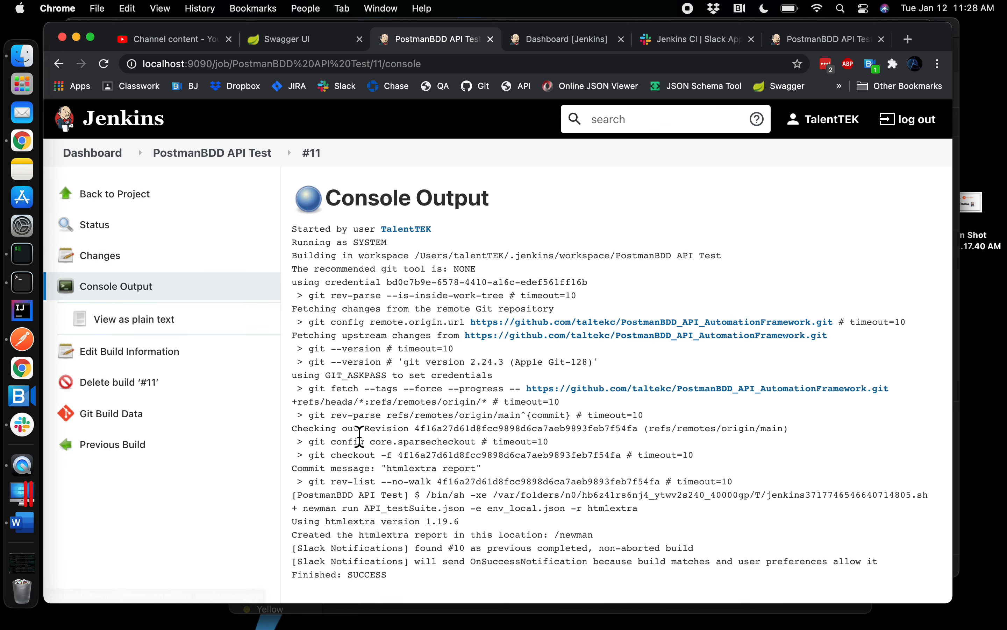
scroll(292, 395, down, 2)
scroll(403, 521, up, 2)
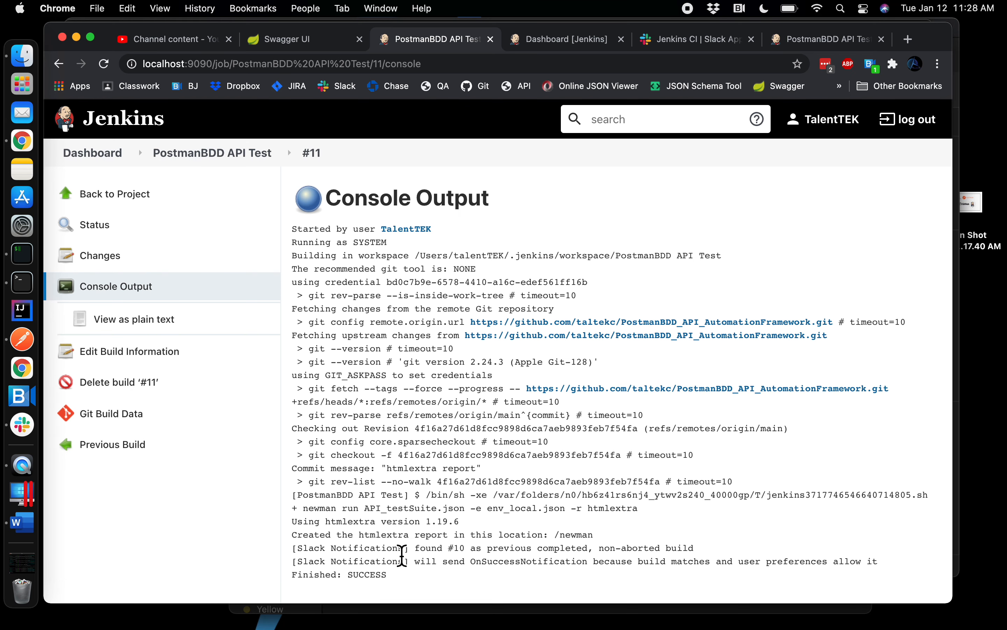
- Switch to the Slack app and review the build #11 notifications in the #jenkins channel
click(23, 426)
click(523, 494)
drag(527, 498, 617, 503)
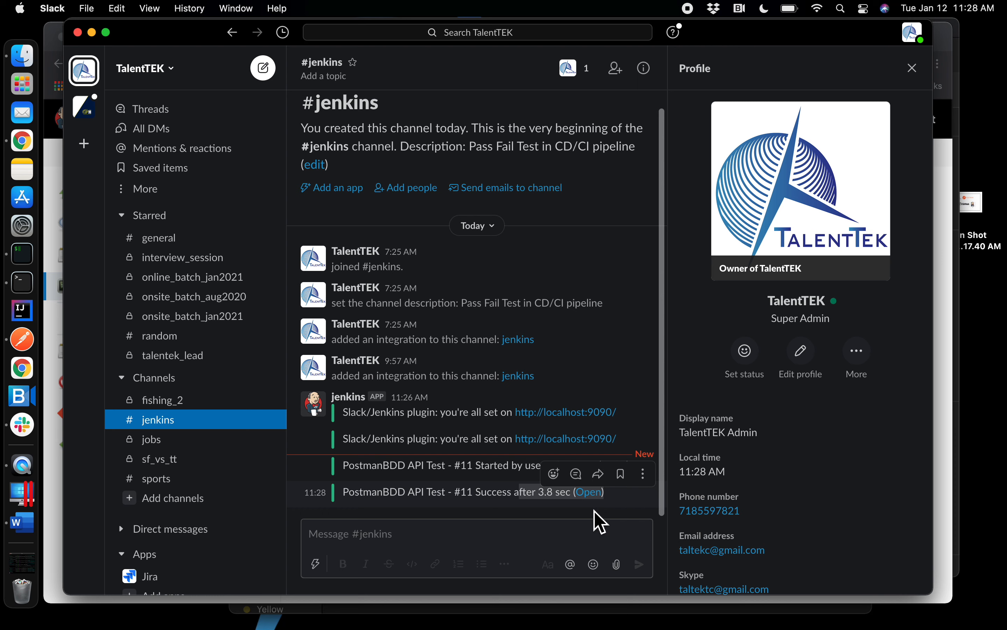
click(533, 538)
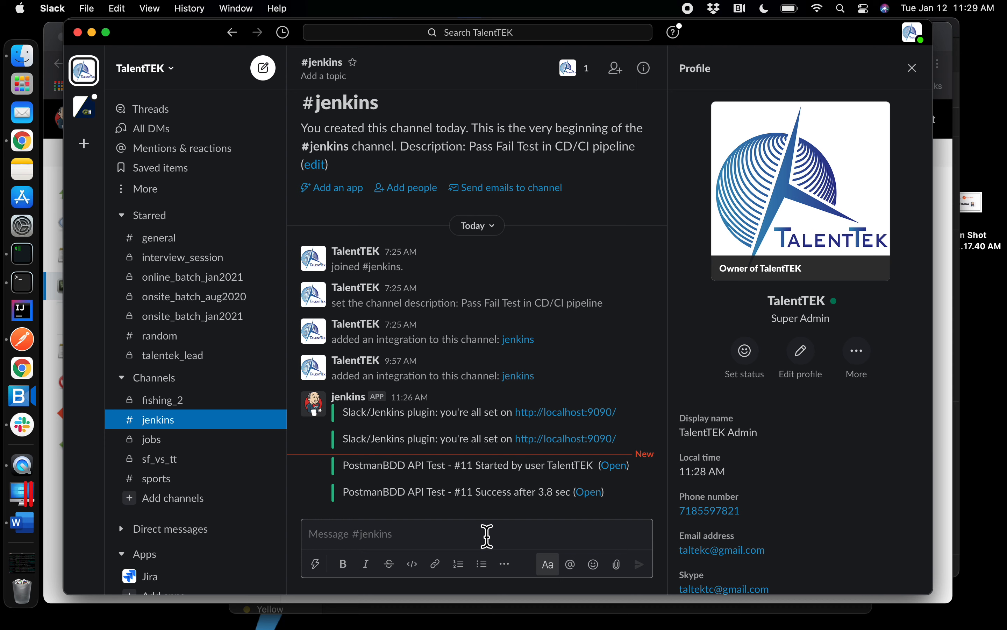
drag(493, 494, 565, 496)
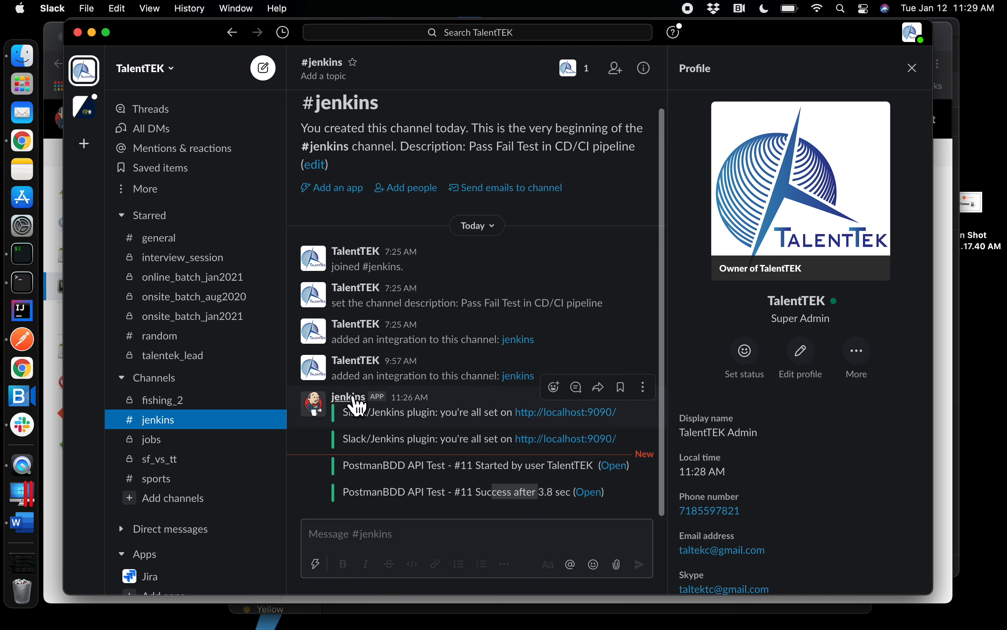